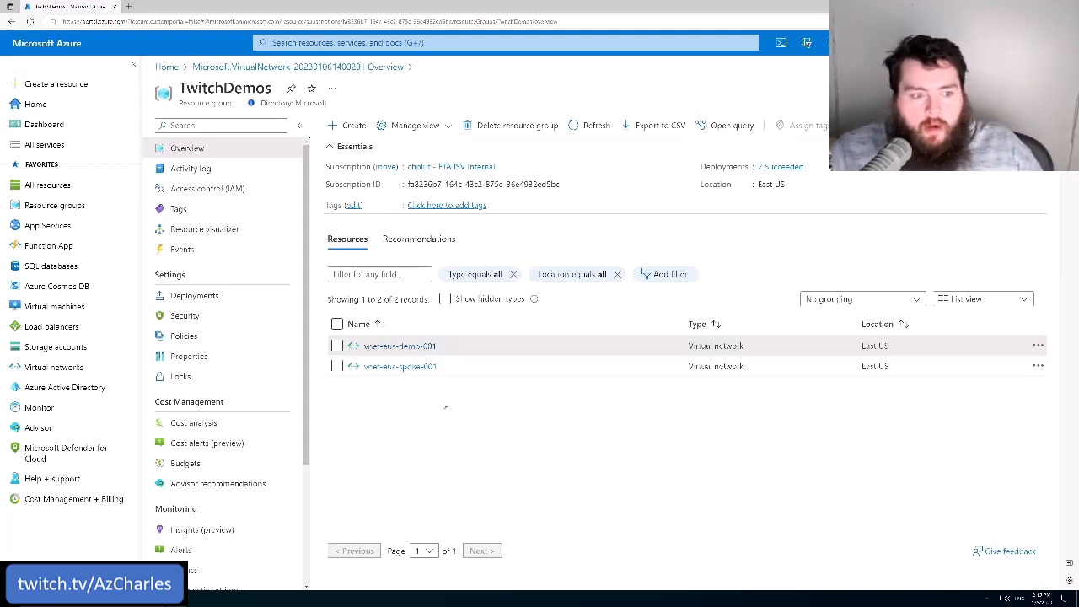
Open the subnets of the virtual network vnet-eus-demo-001 and examine the names and IPv4 ranges of subnet0 and subnet1
{"action": "left_click", "coordinate": [404, 346]}
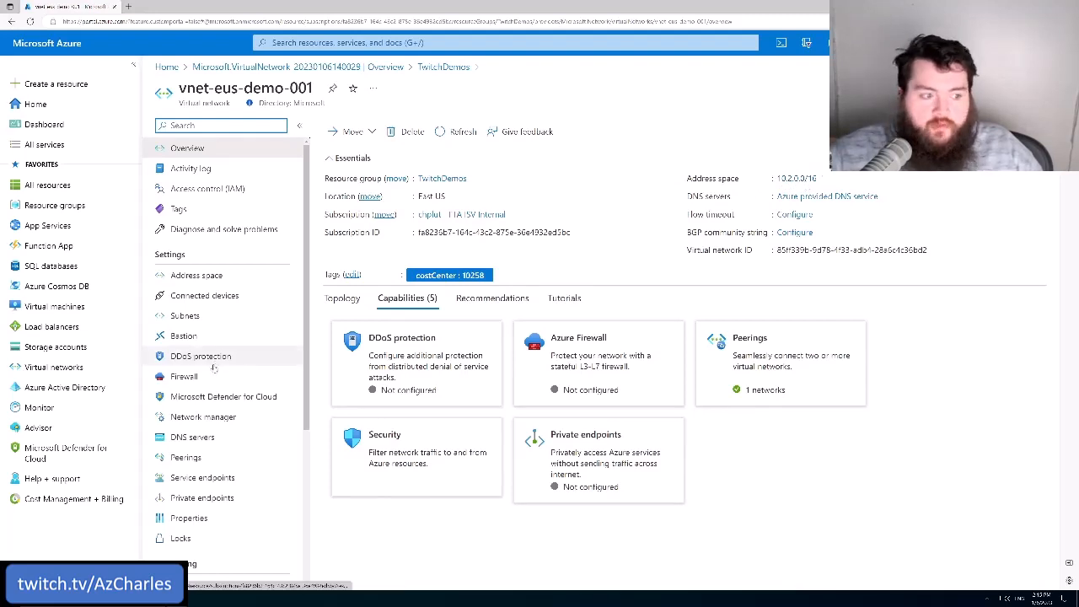
{"action": "left_click", "coordinate": [187, 317]}
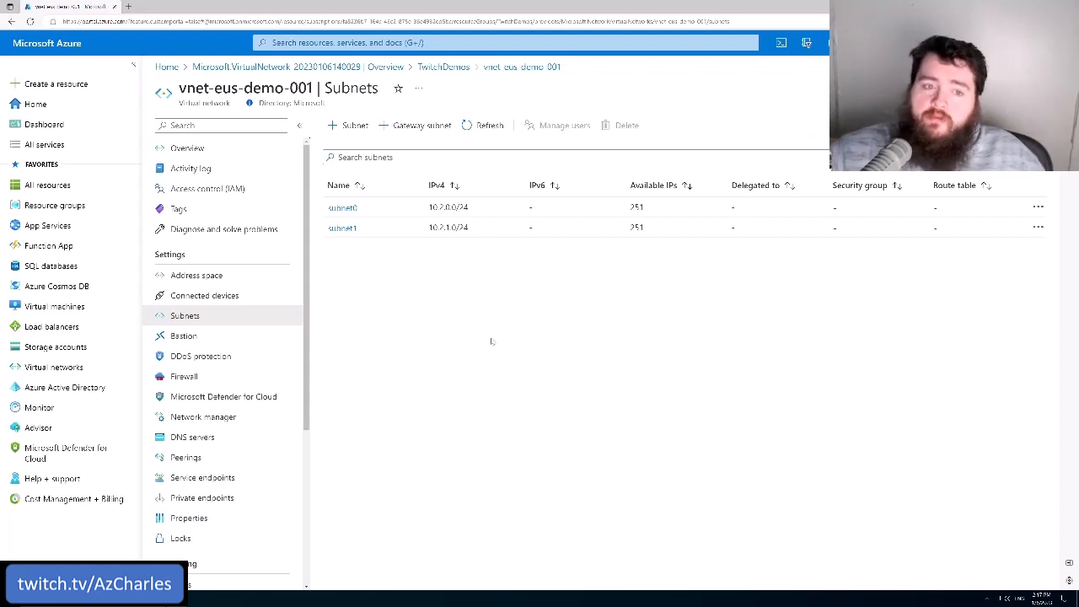
{"action": "left_click", "coordinate": [362, 211]}
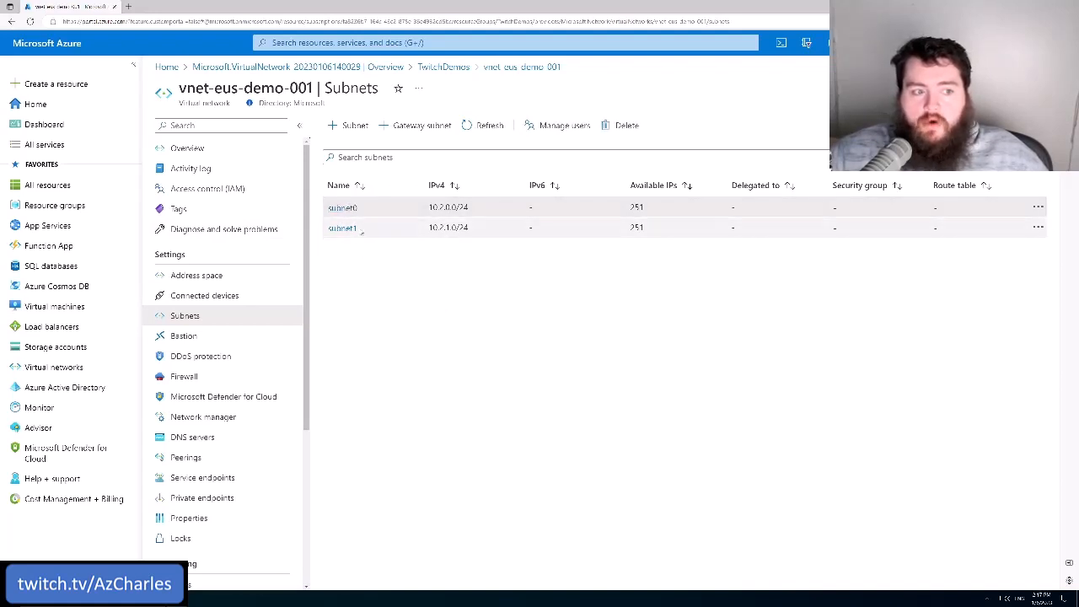
{"action": "left_click_drag", "start_coordinate": [358, 227], "coordinate": [340, 228]}
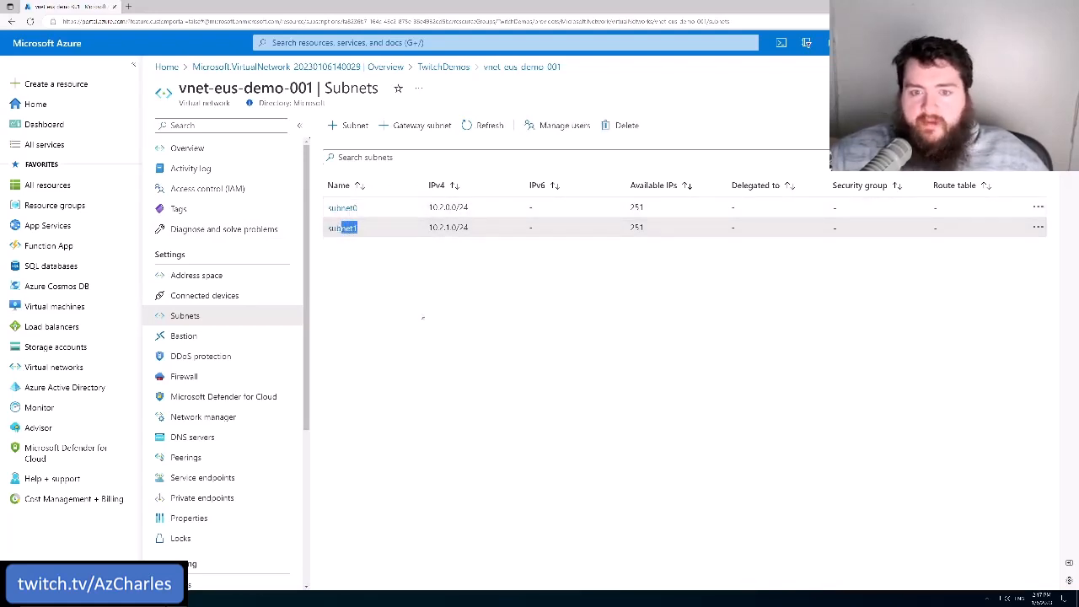
{"action": "left_click_drag", "start_coordinate": [452, 206], "coordinate": [391, 211]}
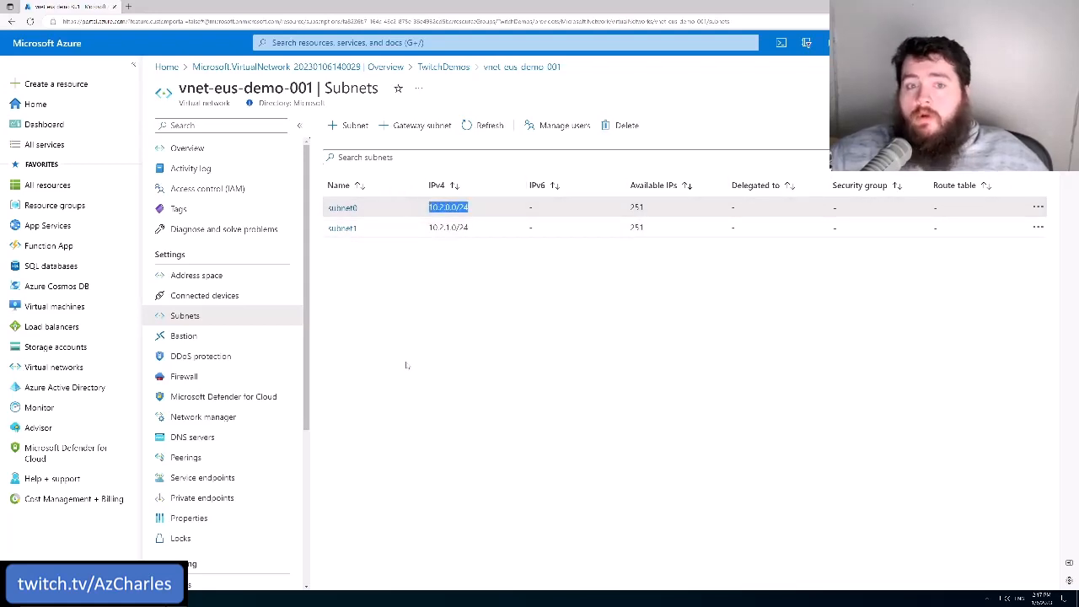
{"action": "left_click_drag", "start_coordinate": [468, 228], "coordinate": [424, 235]}
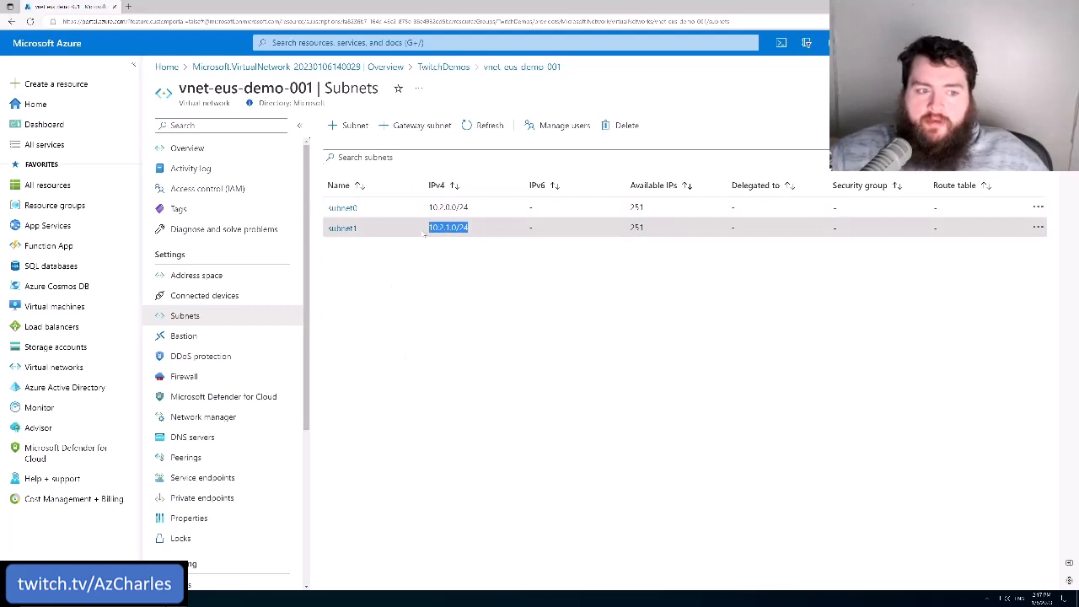
{"action": "left_click", "coordinate": [409, 332]}
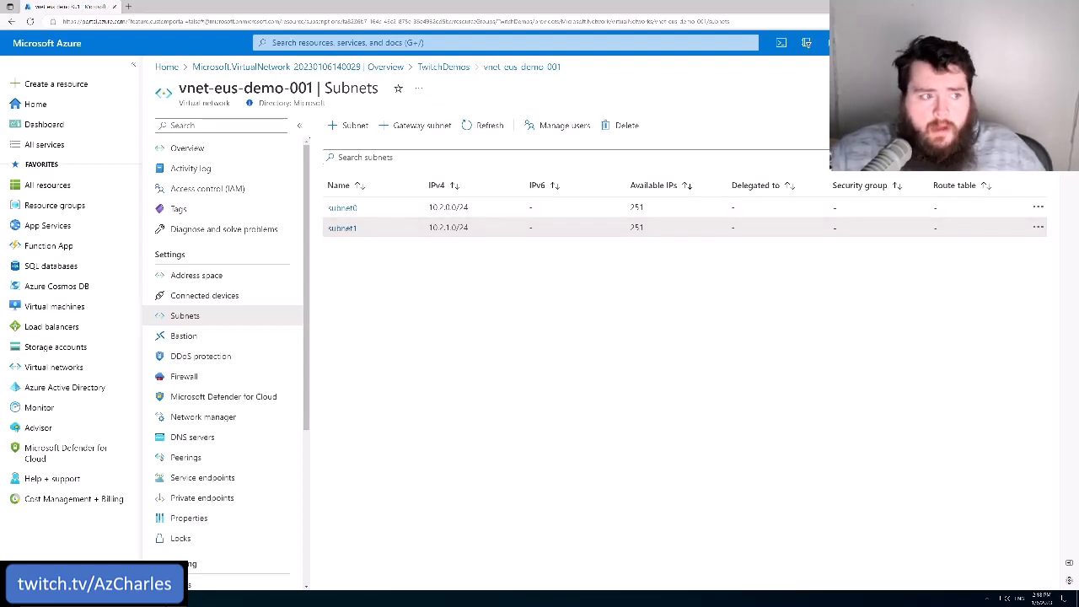
Search the portal for "network sec" and open the Network security groups service
{"action": "left_click", "coordinate": [506, 43]}
{"action": "type", "text": "n"}
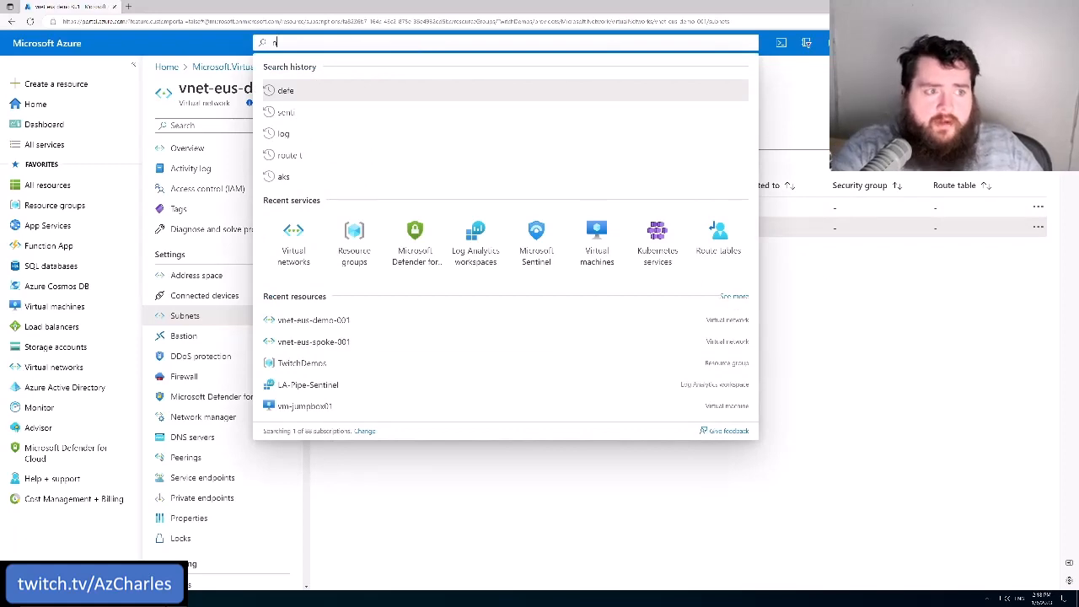
{"action": "type", "text": "etwork se"}
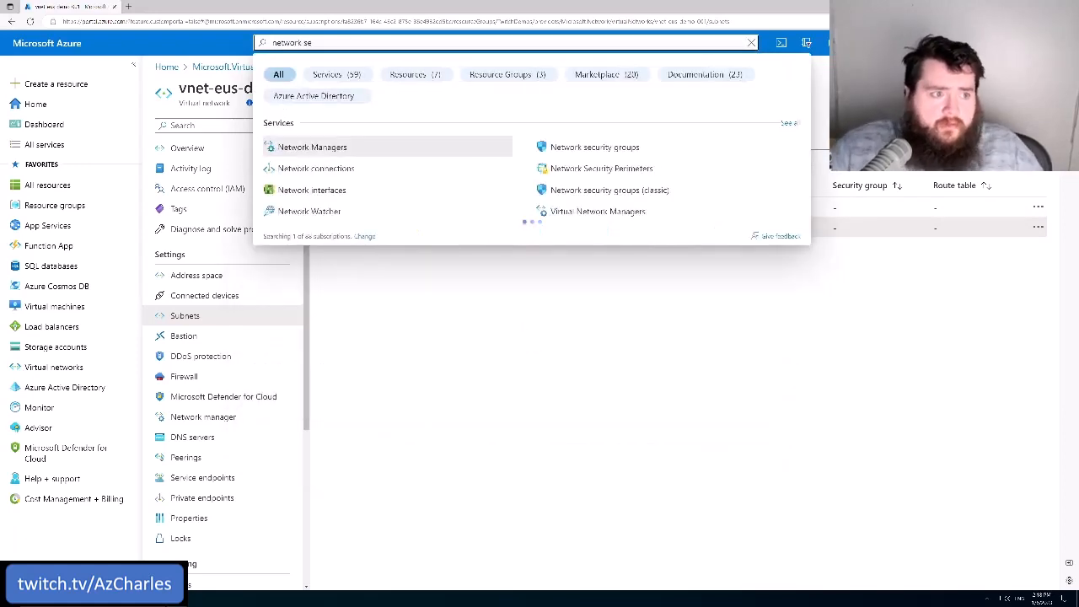
{"action": "type", "text": "c"}
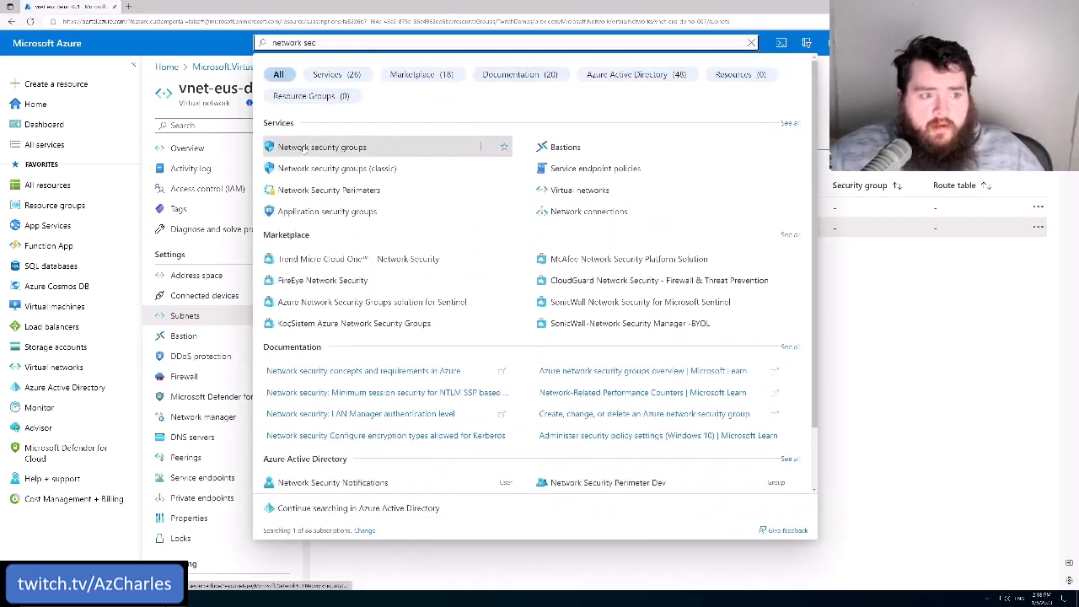
{"action": "left_click", "coordinate": [304, 148]}
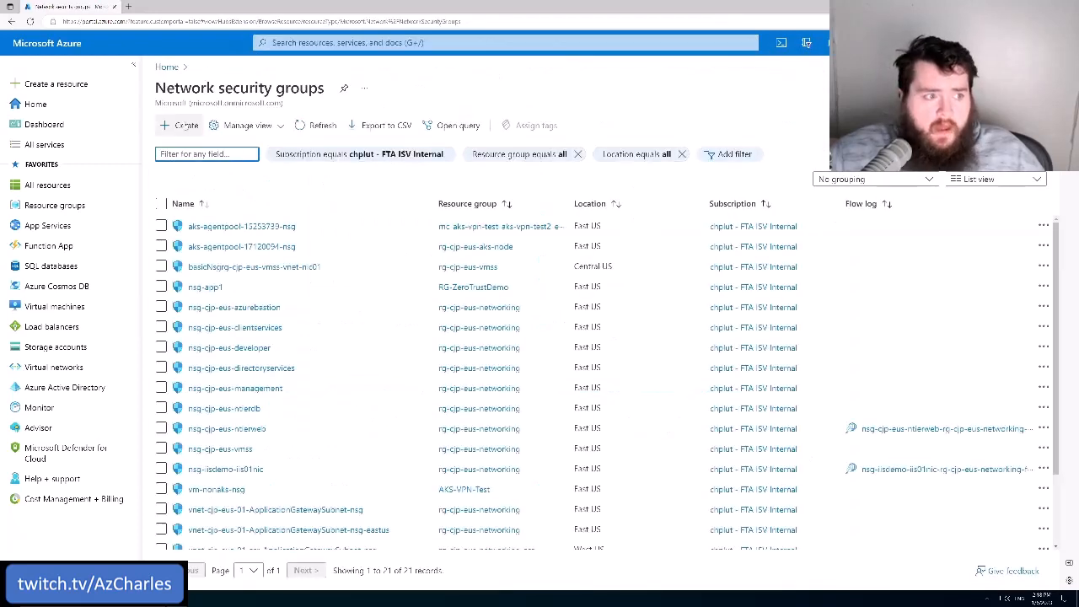
Create a network security group named nsg-eus-demo-subnet0 in the TwitchDemos resource group
{"action": "left_click", "coordinate": [186, 125]}
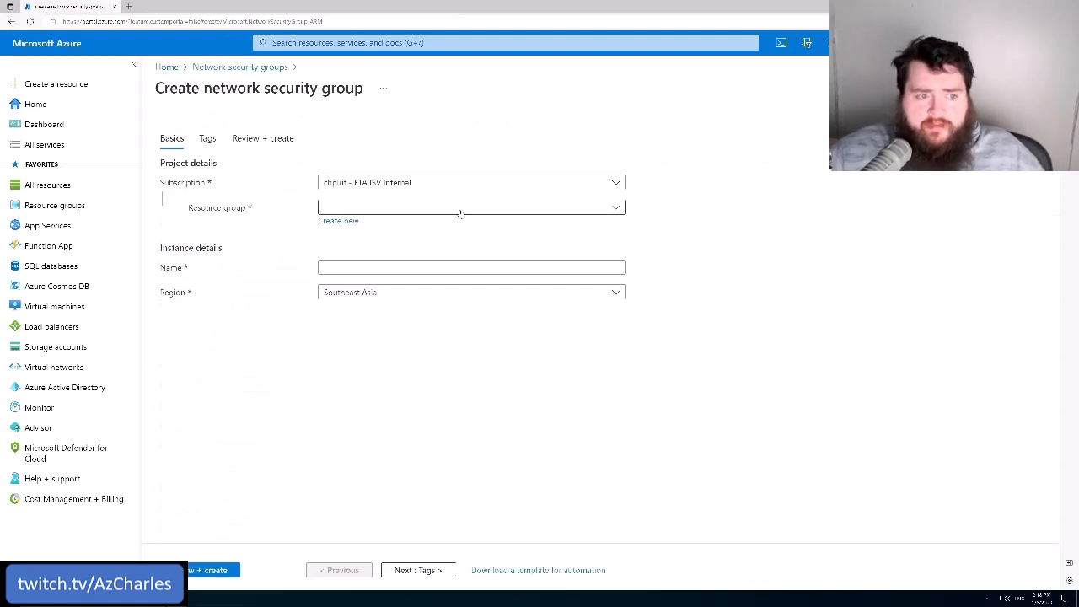
{"action": "left_click", "coordinate": [460, 209]}
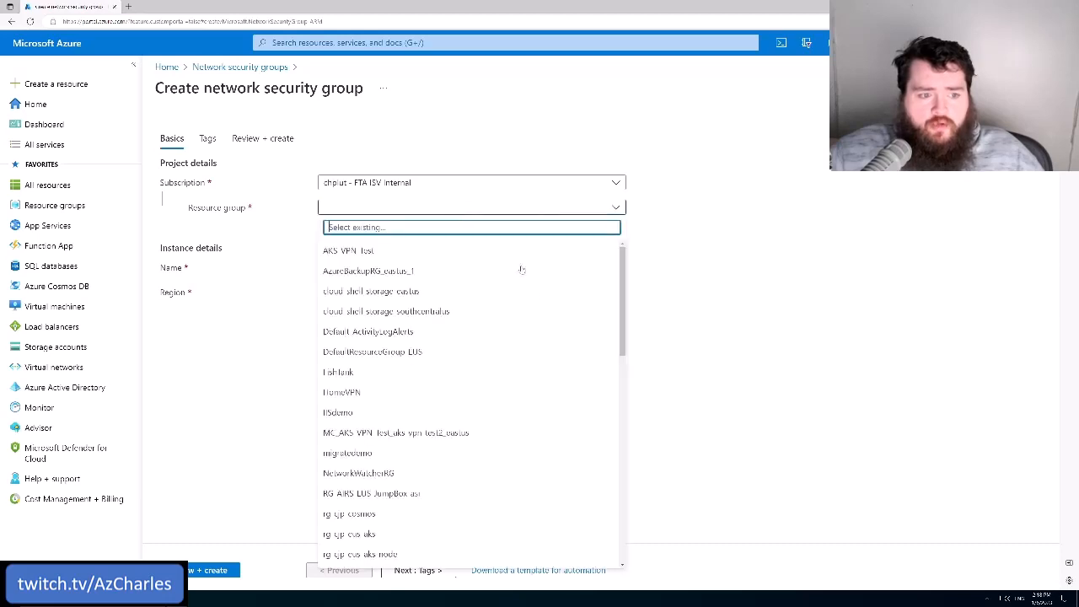
{"action": "scroll", "coordinate": [433, 472], "scroll_direction": "down", "scroll_amount": 5}
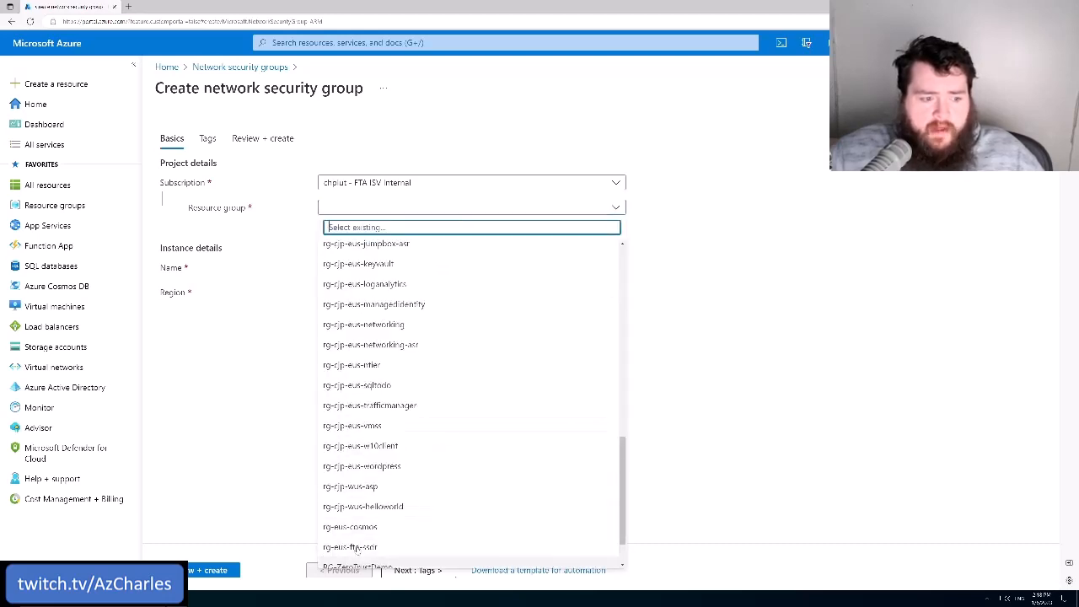
{"action": "left_click", "coordinate": [358, 558]}
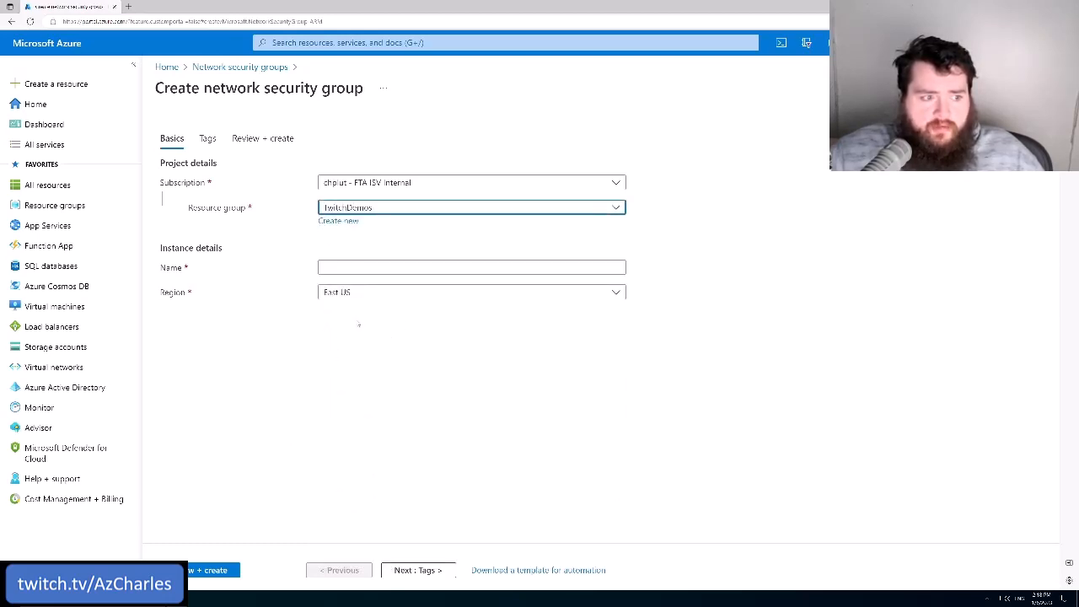
{"action": "left_click", "coordinate": [360, 267]}
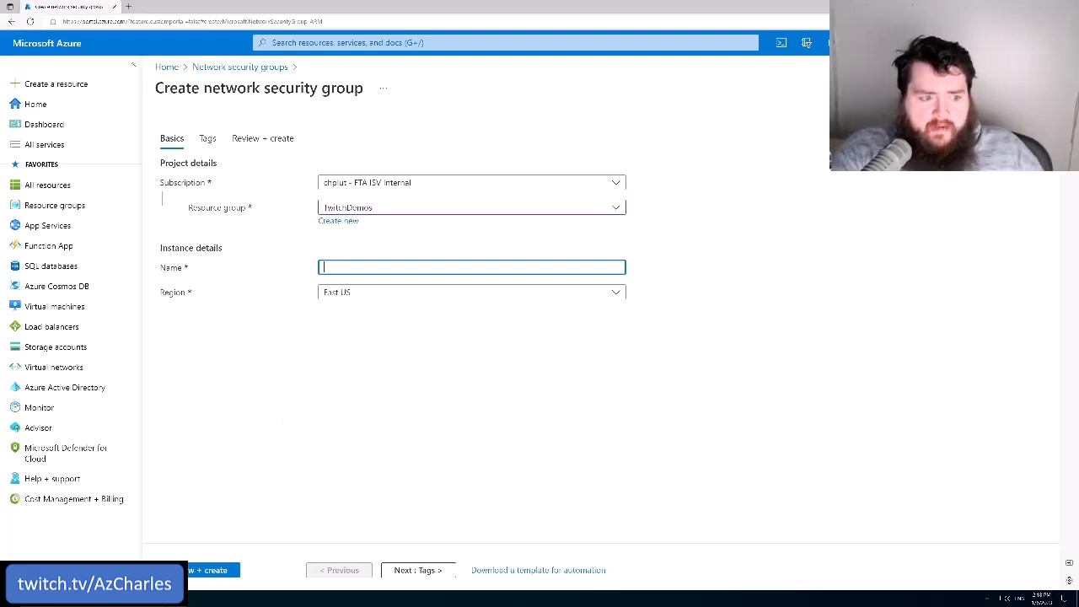
{"action": "type", "text": "nsg-eus-"}
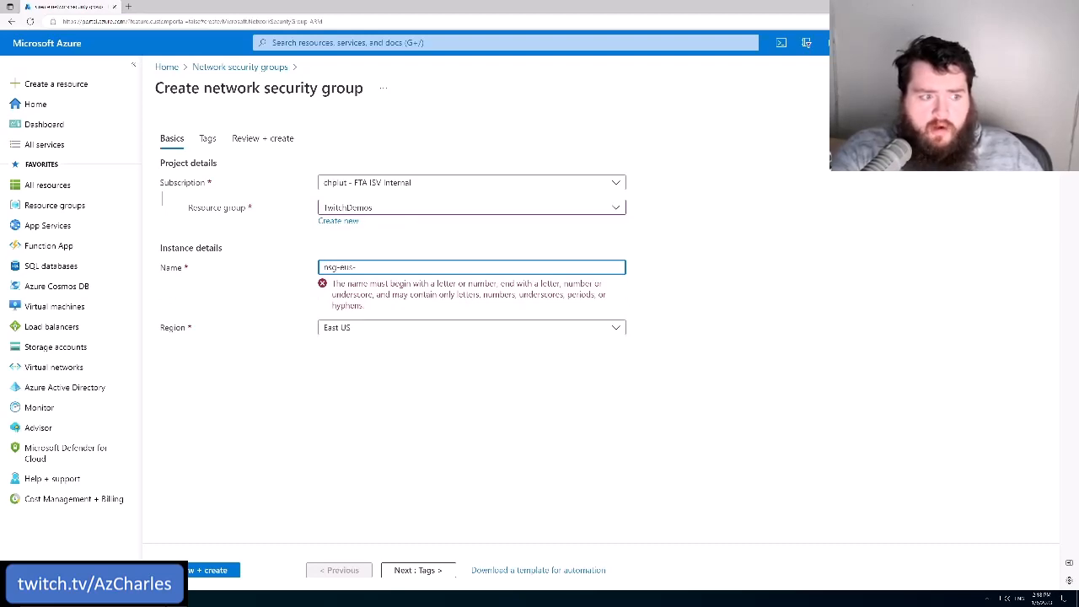
{"action": "type", "text": "demo"}
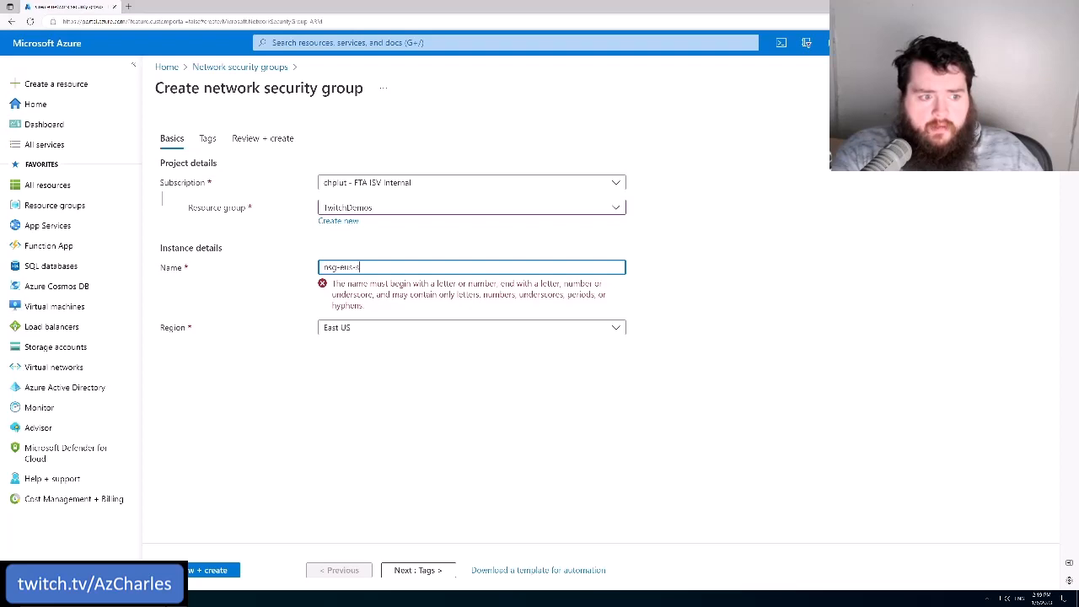
{"action": "type", "text": "-subnet0"}
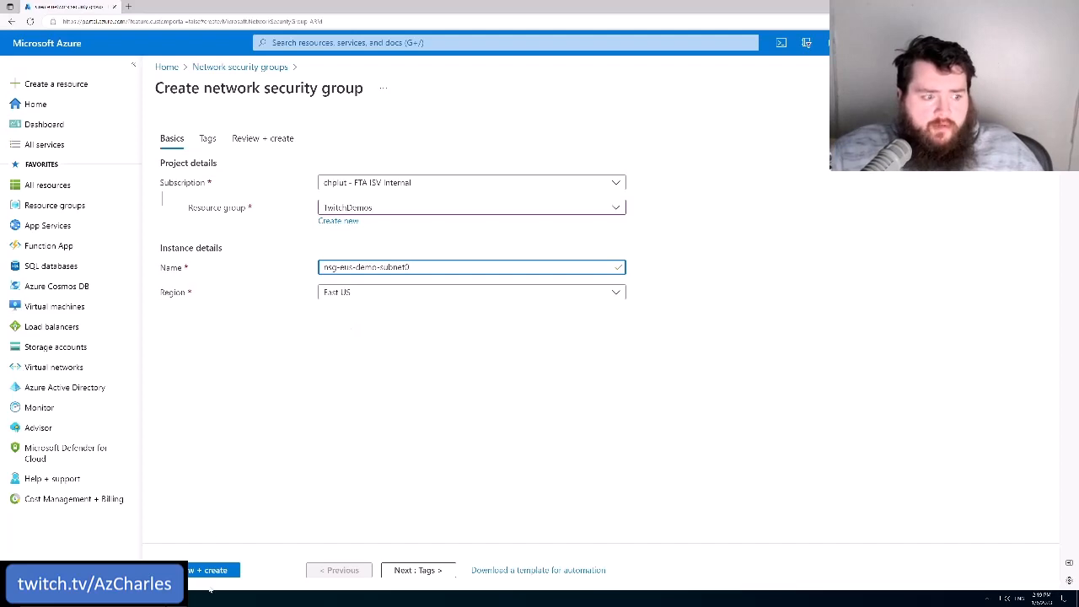
{"action": "left_click", "coordinate": [211, 573]}
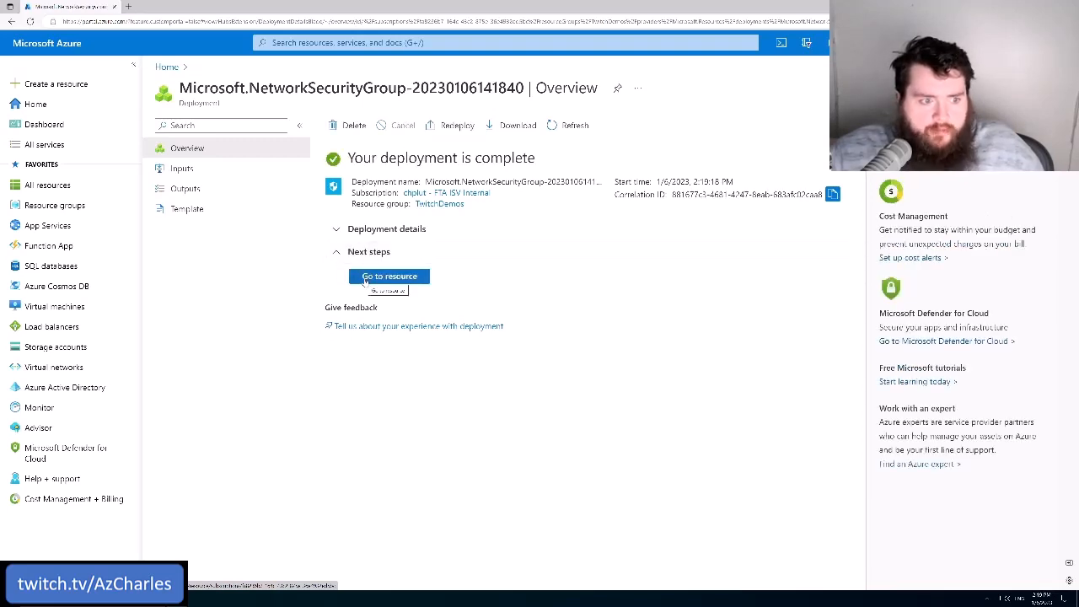
Open the newly deployed network security group and examine which subnets and network interfaces it is associated with
{"action": "left_click", "coordinate": [365, 279]}
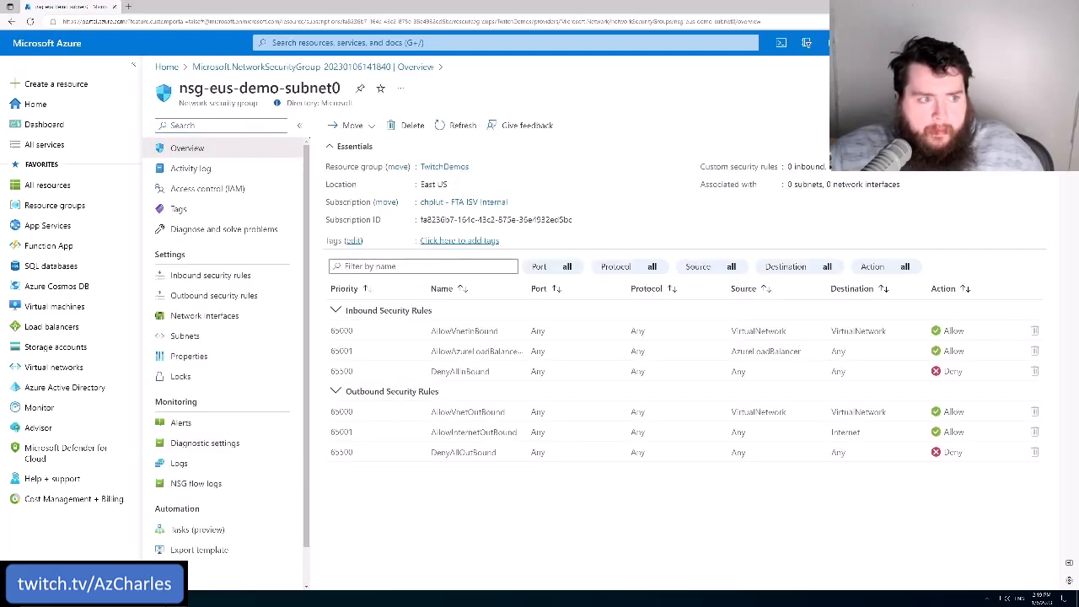
{"action": "triple_click", "coordinate": [218, 102]}
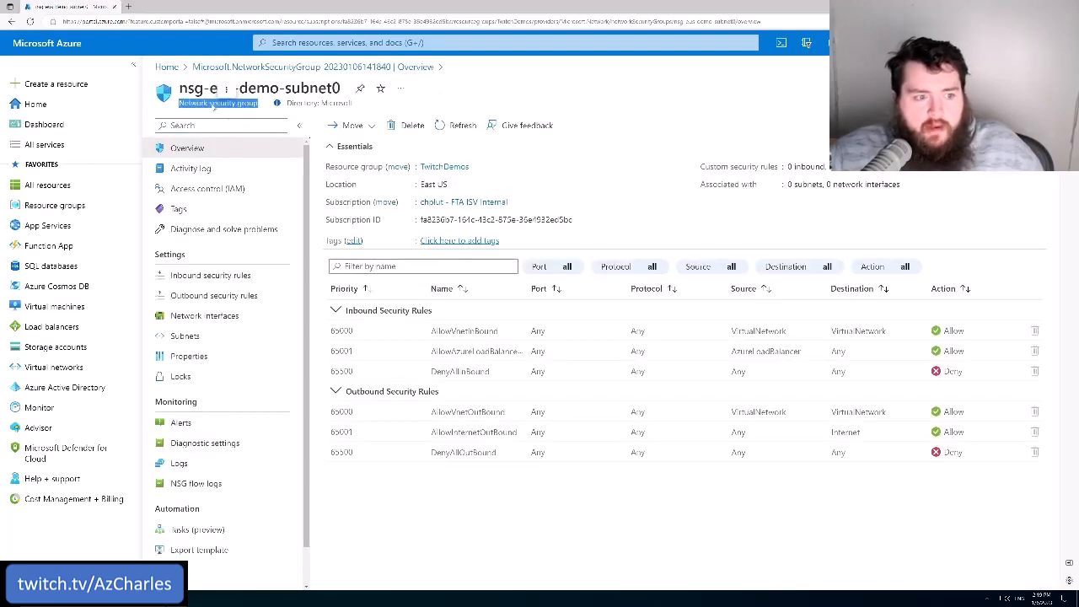
{"action": "left_click", "coordinate": [438, 521]}
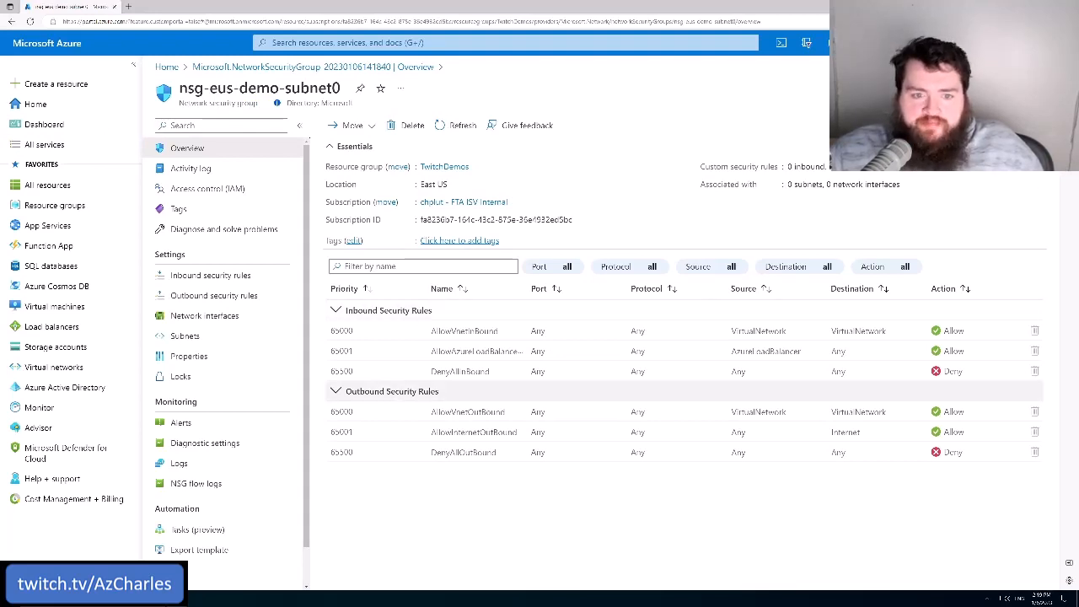
{"action": "left_click_drag", "start_coordinate": [699, 186], "coordinate": [877, 193]}
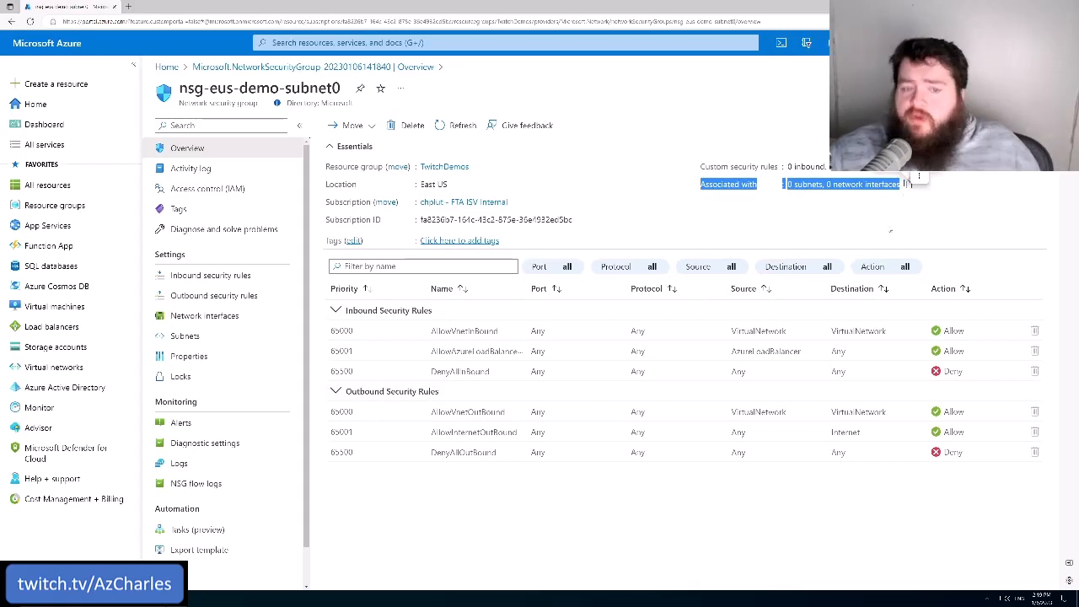
{"action": "left_click", "coordinate": [907, 183]}
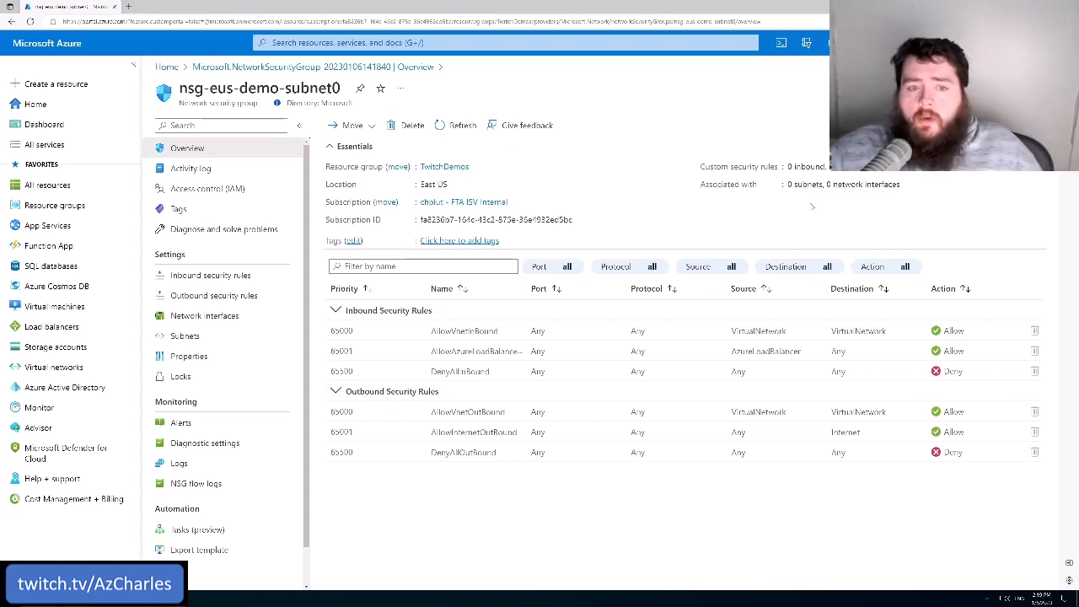
{"action": "left_click_drag", "start_coordinate": [907, 183], "coordinate": [785, 185]}
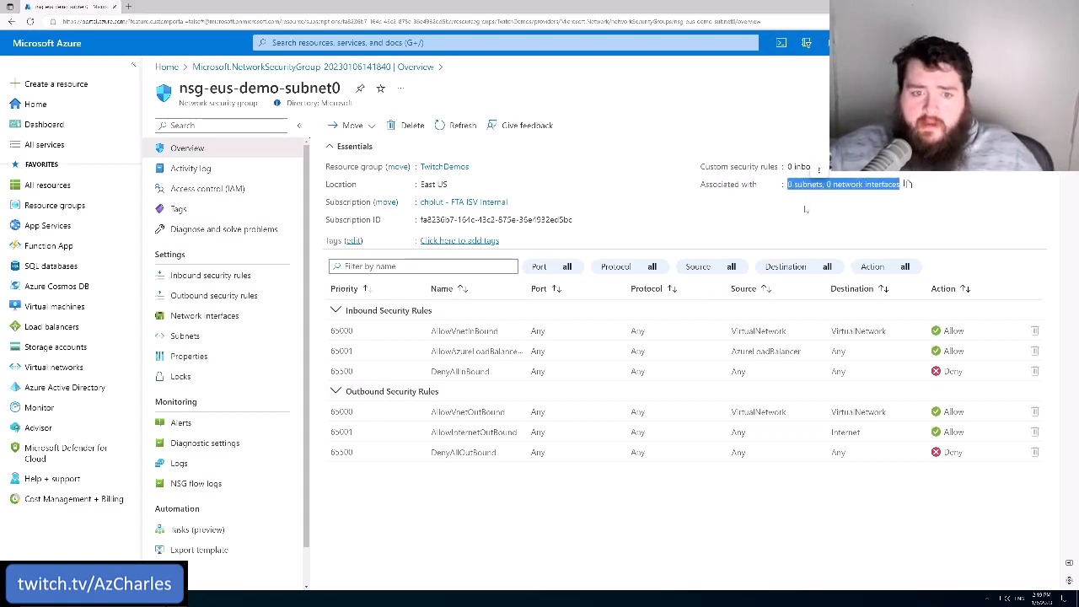
{"action": "left_click", "coordinate": [806, 209]}
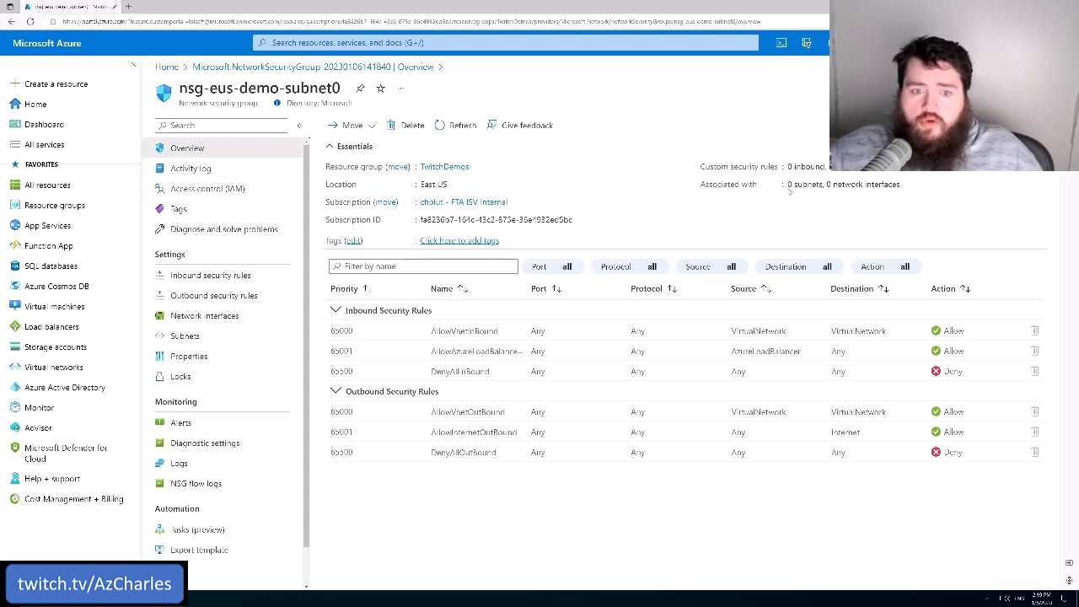
{"action": "left_click_drag", "start_coordinate": [790, 191], "coordinate": [831, 181]}
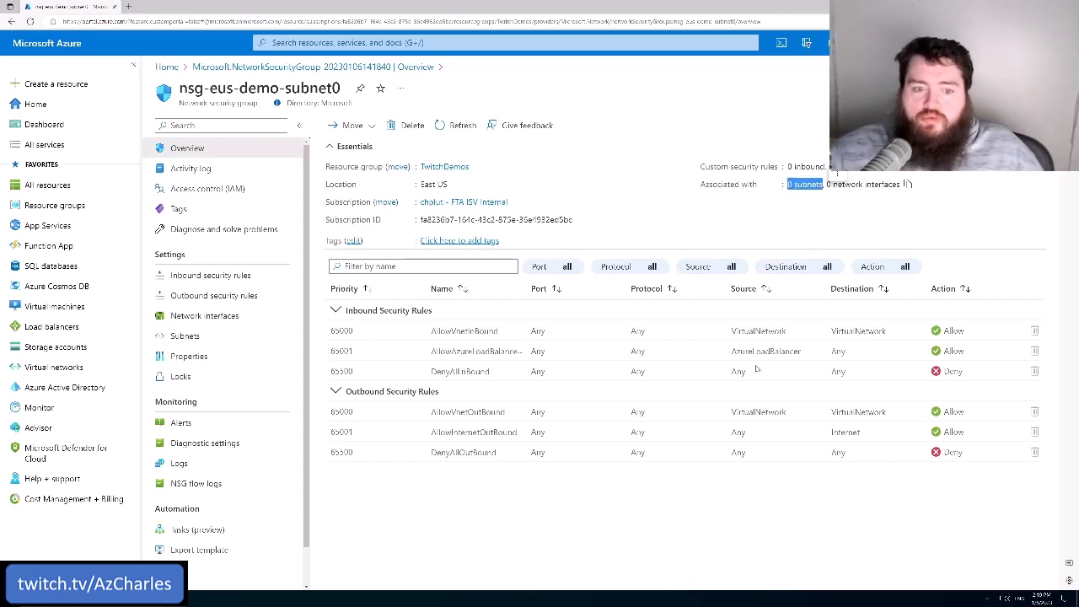
{"action": "left_click", "coordinate": [709, 520]}
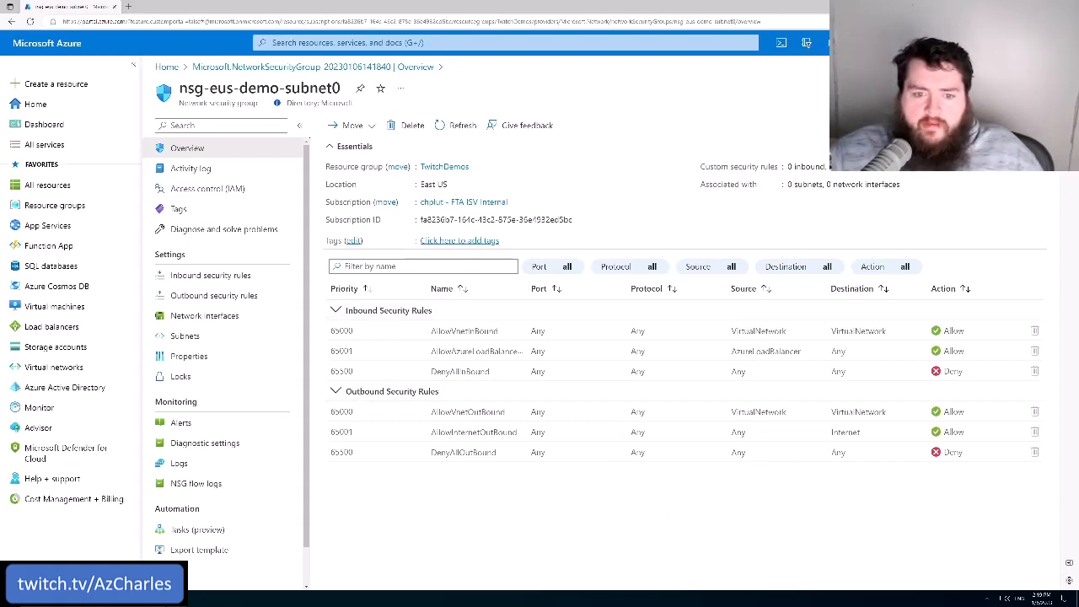
Examine the sources of the default inbound allow rules and the whole DenyAllInBound rule on the security group's overview
{"action": "left_click_drag", "start_coordinate": [731, 331], "coordinate": [787, 330]}
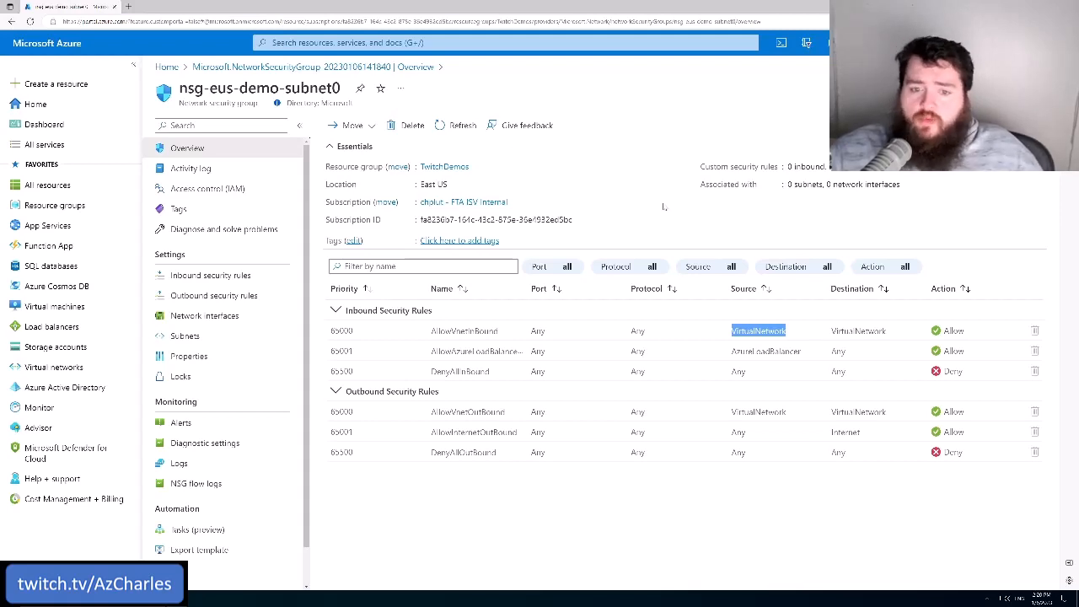
{"action": "double_click", "coordinate": [771, 347]}
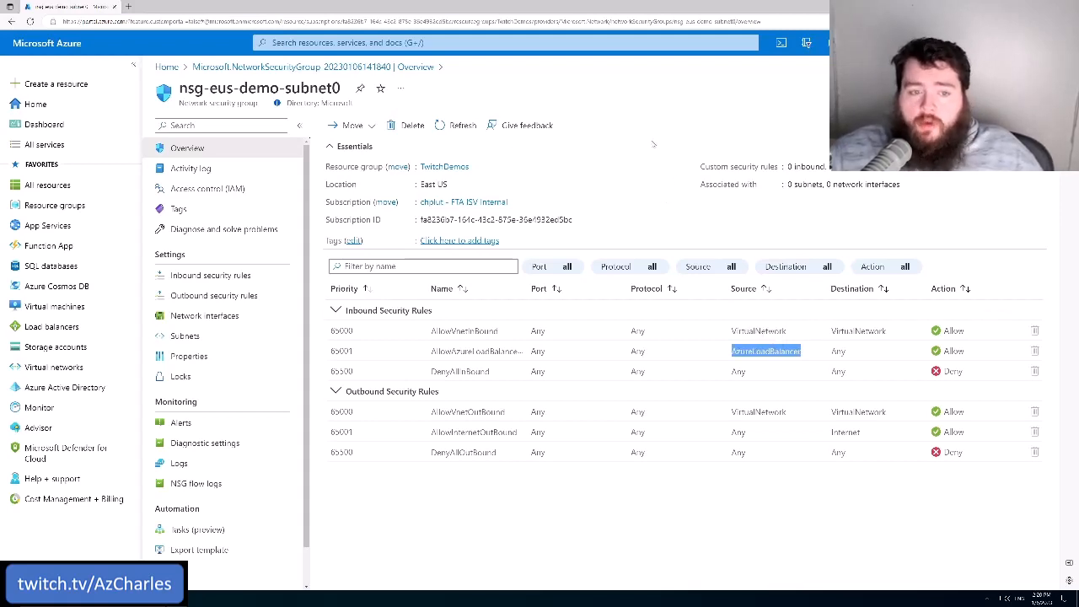
{"action": "left_click", "coordinate": [641, 171]}
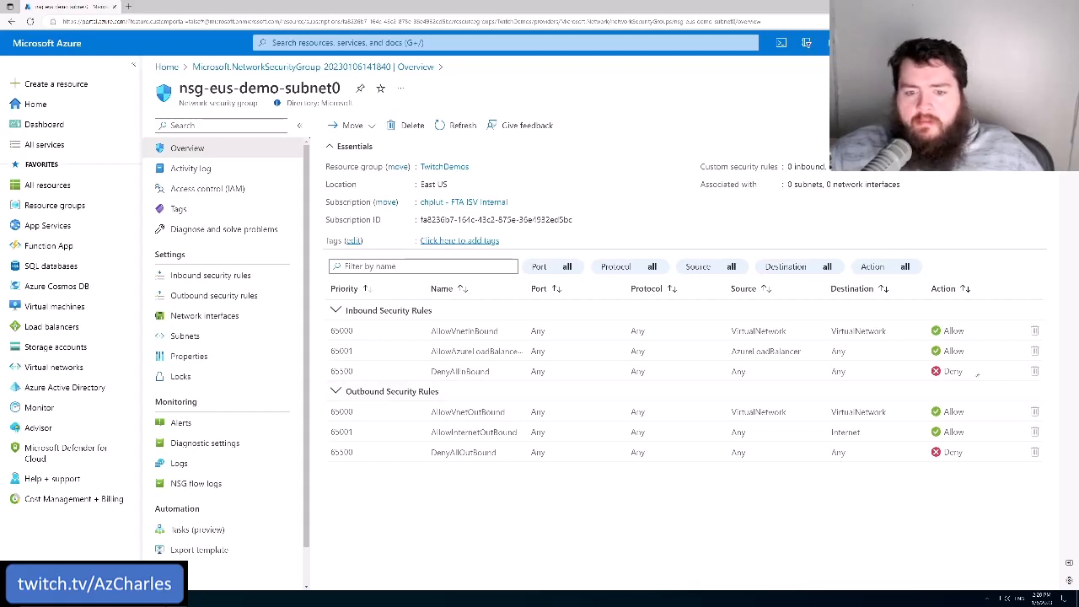
{"action": "left_click_drag", "start_coordinate": [978, 374], "coordinate": [329, 371]}
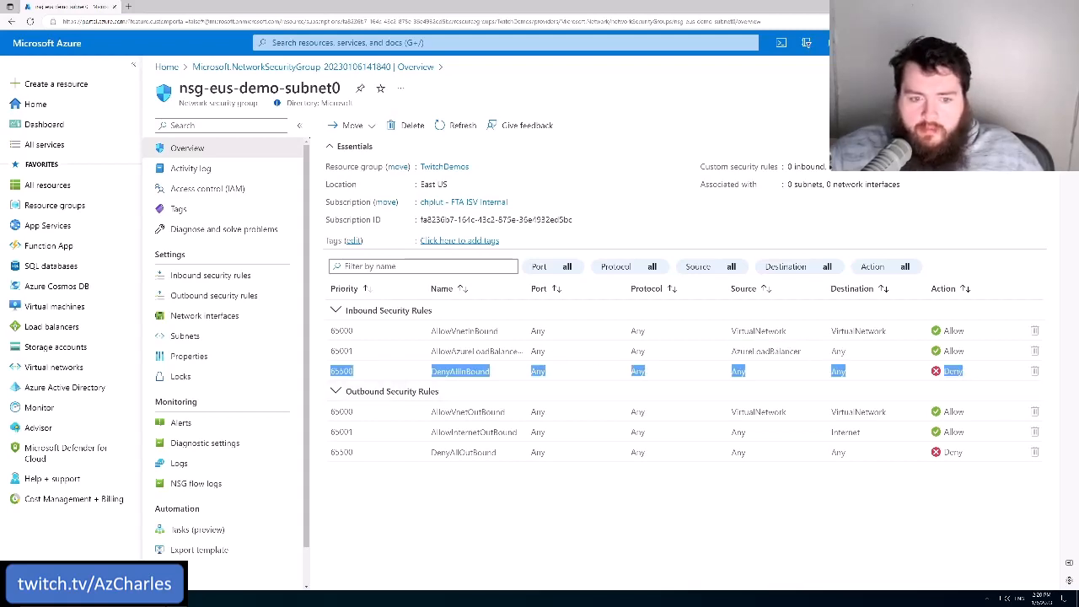
{"action": "left_click", "coordinate": [636, 516]}
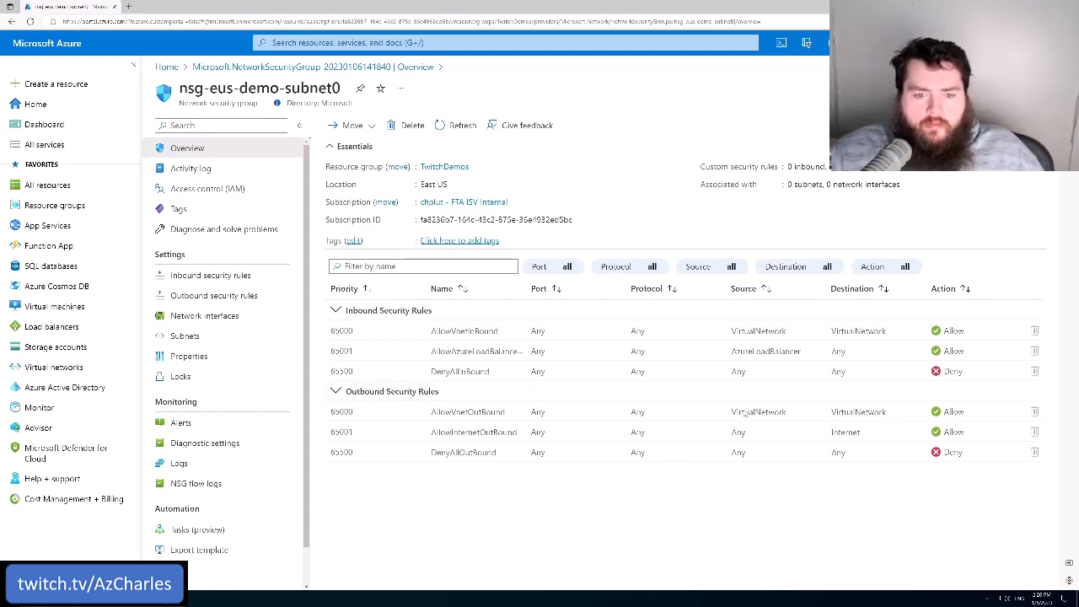
Examine the source and destination of the AllowVnetOutBound and AllowInternetOutBound rules, including the action of the internet rule
{"action": "left_click_drag", "start_coordinate": [730, 413], "coordinate": [889, 413]}
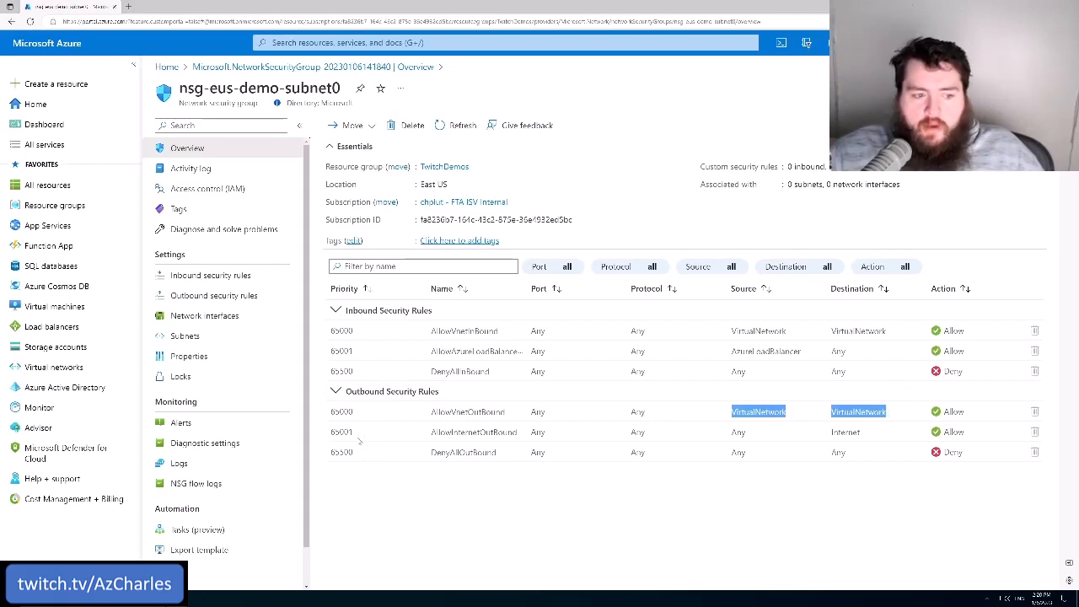
{"action": "left_click", "coordinate": [404, 450]}
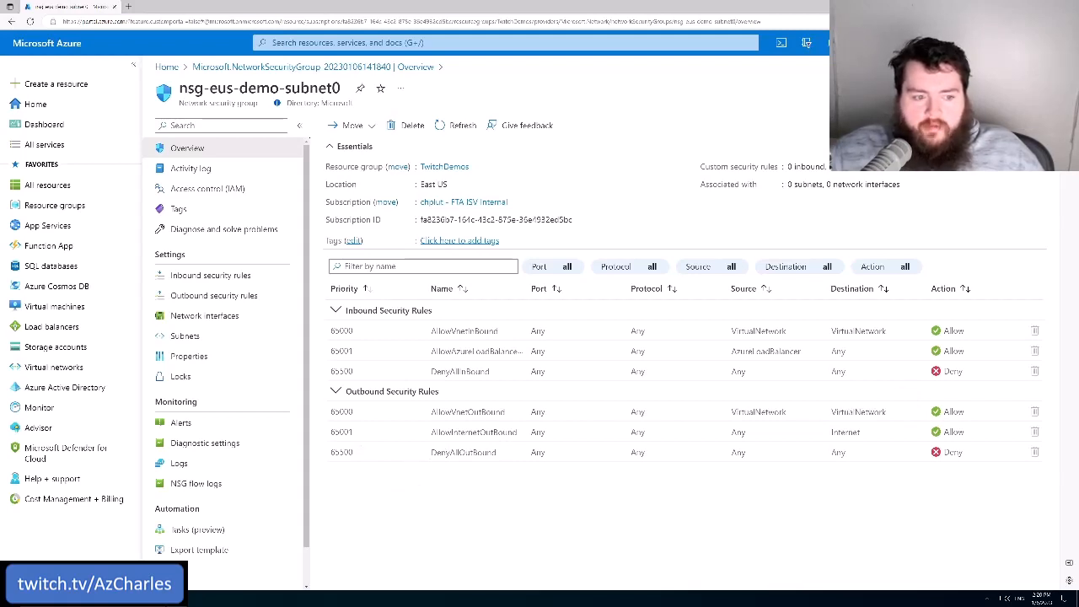
{"action": "left_click_drag", "start_coordinate": [430, 435], "coordinate": [517, 433]}
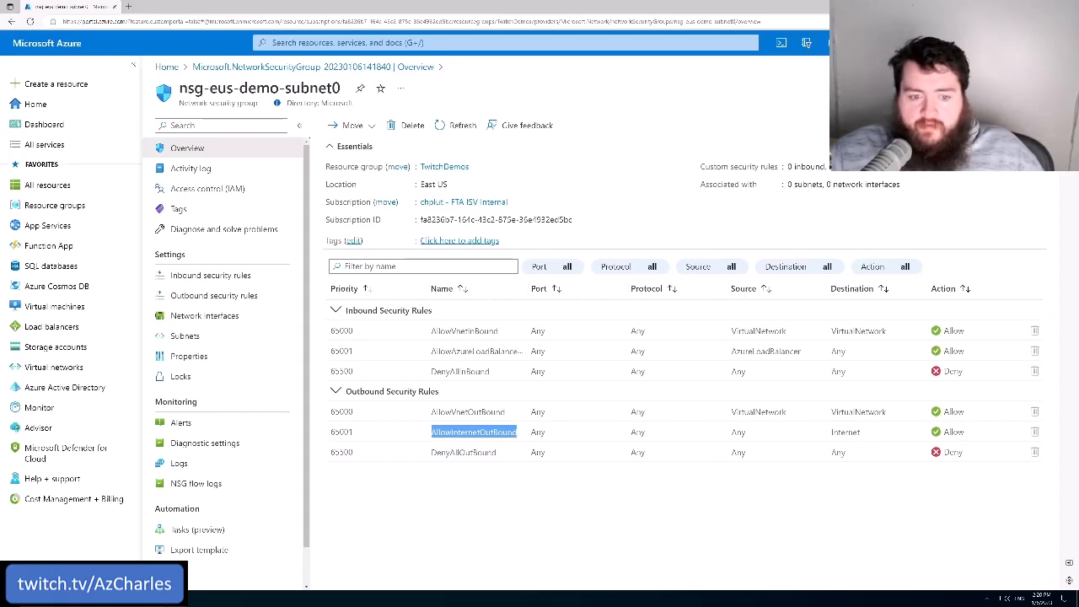
{"action": "double_click", "coordinate": [738, 431]}
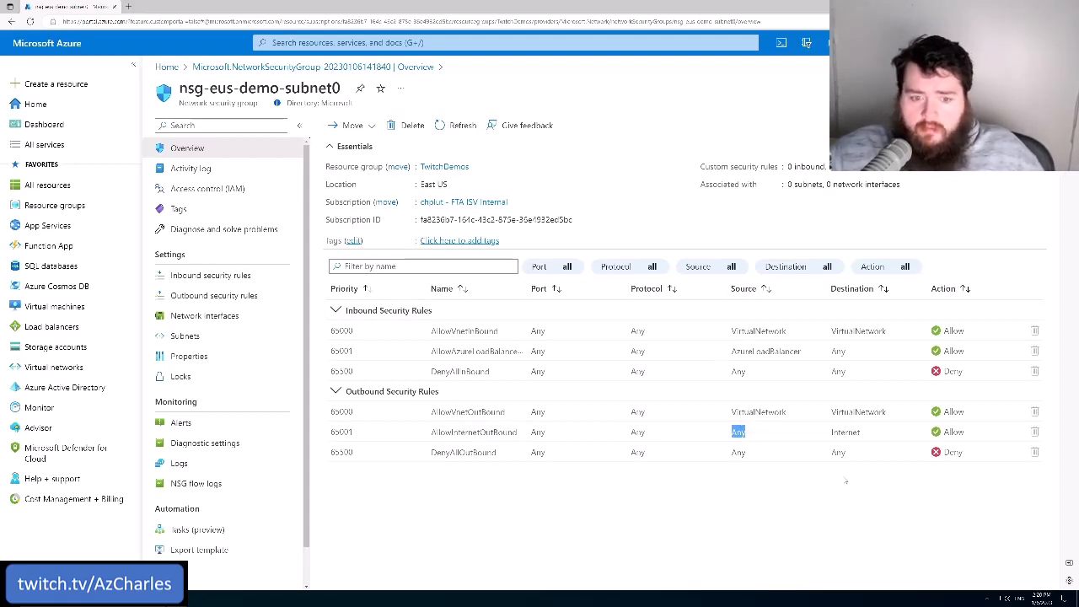
{"action": "double_click", "coordinate": [844, 432]}
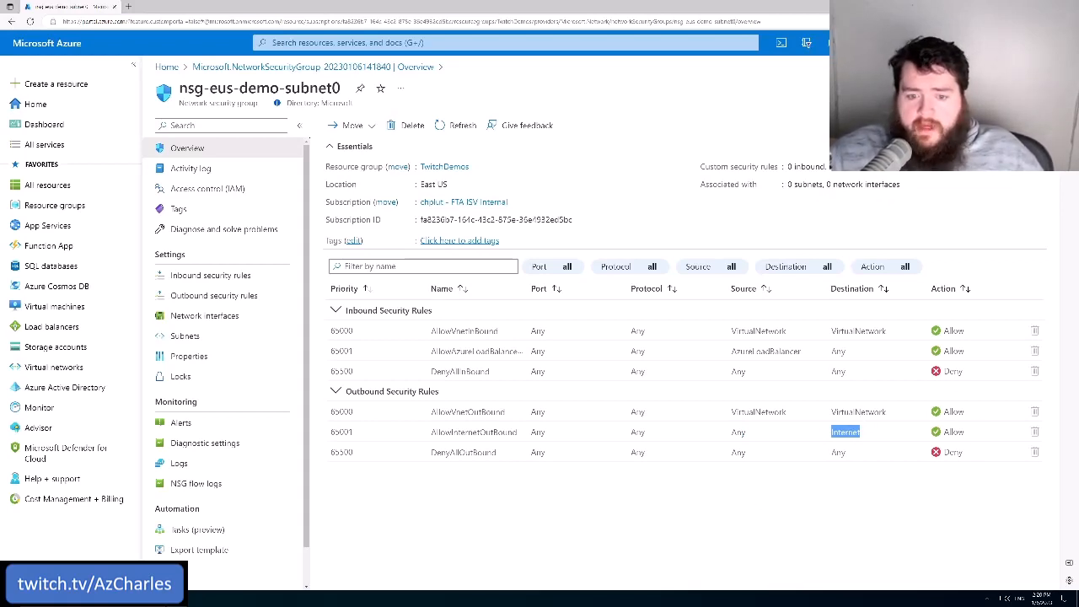
{"action": "double_click", "coordinate": [953, 432]}
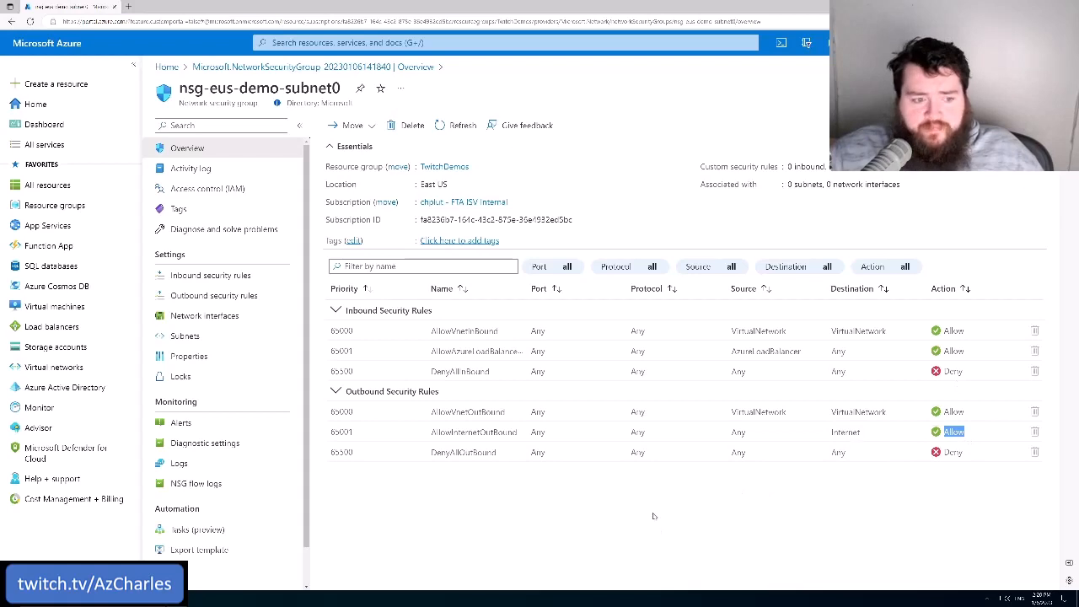
{"action": "left_click", "coordinate": [530, 458]}
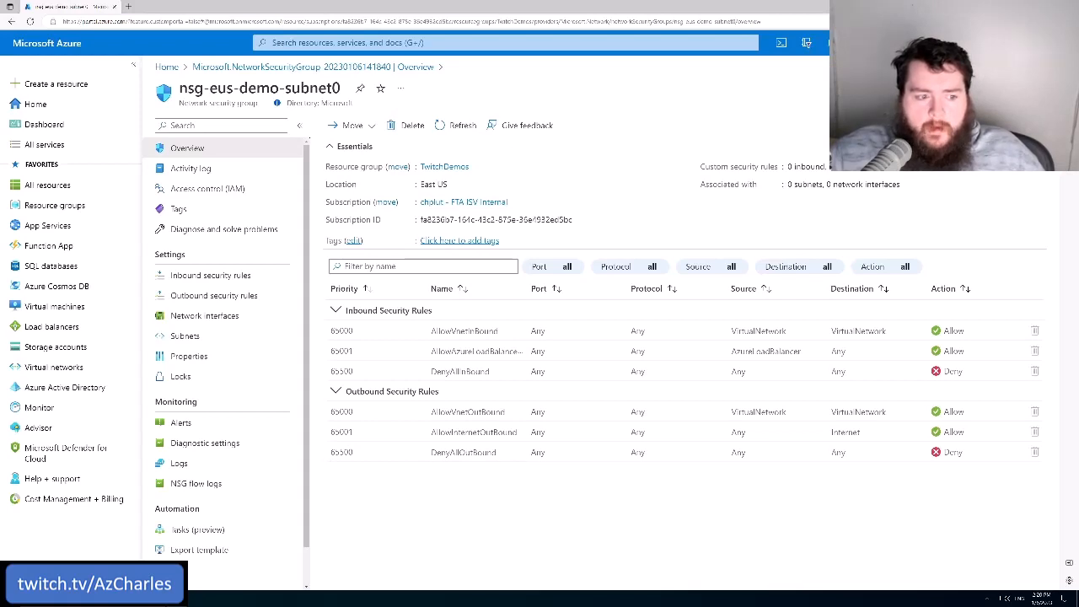
Examine the source, destination and action of the default DenyAllOutBound rule
{"action": "left_click_drag", "start_coordinate": [330, 453], "coordinate": [706, 529]}
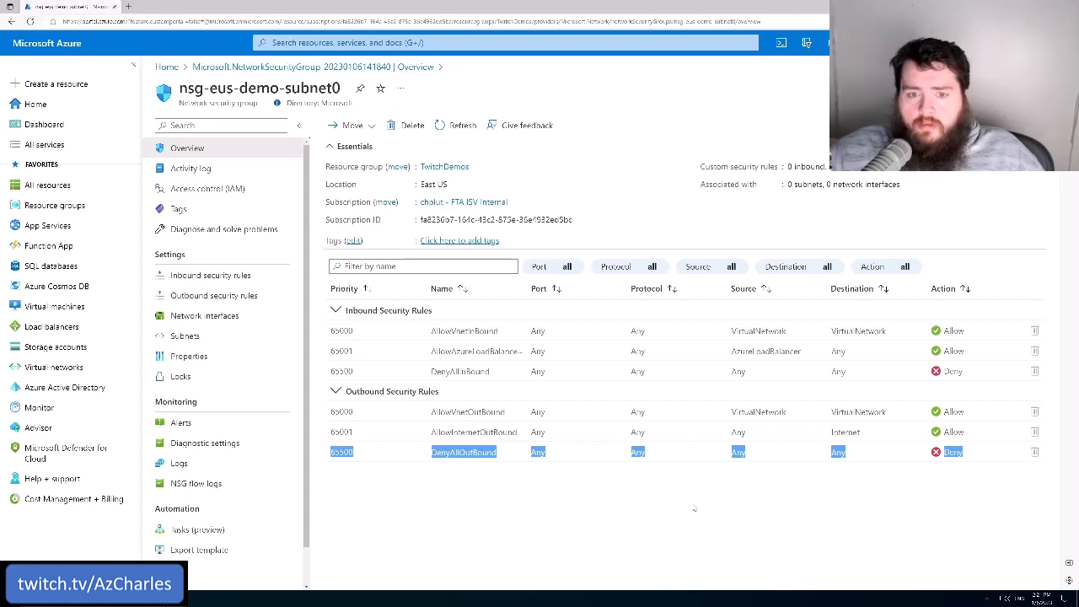
{"action": "left_click", "coordinate": [498, 510]}
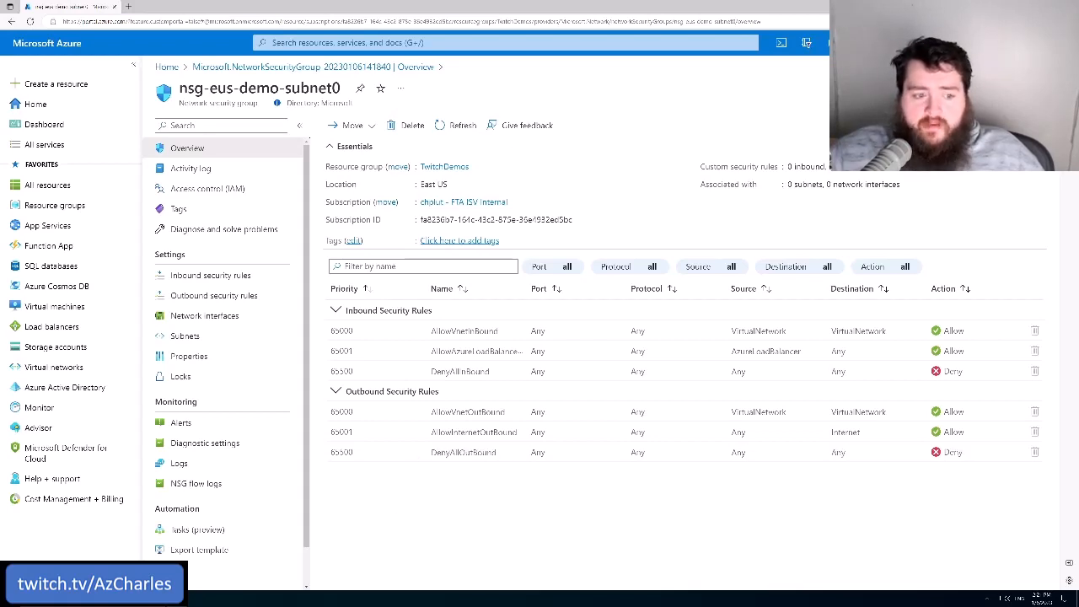
{"action": "double_click", "coordinate": [463, 452]}
{"action": "double_click", "coordinate": [738, 452]}
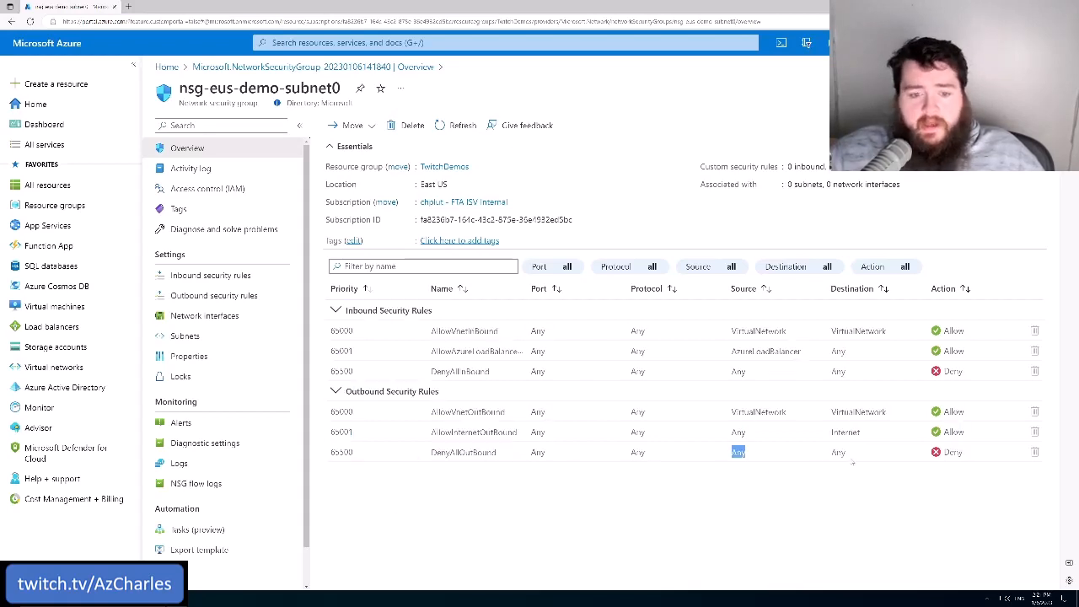
{"action": "left_click", "coordinate": [852, 462], "text": "shift"}
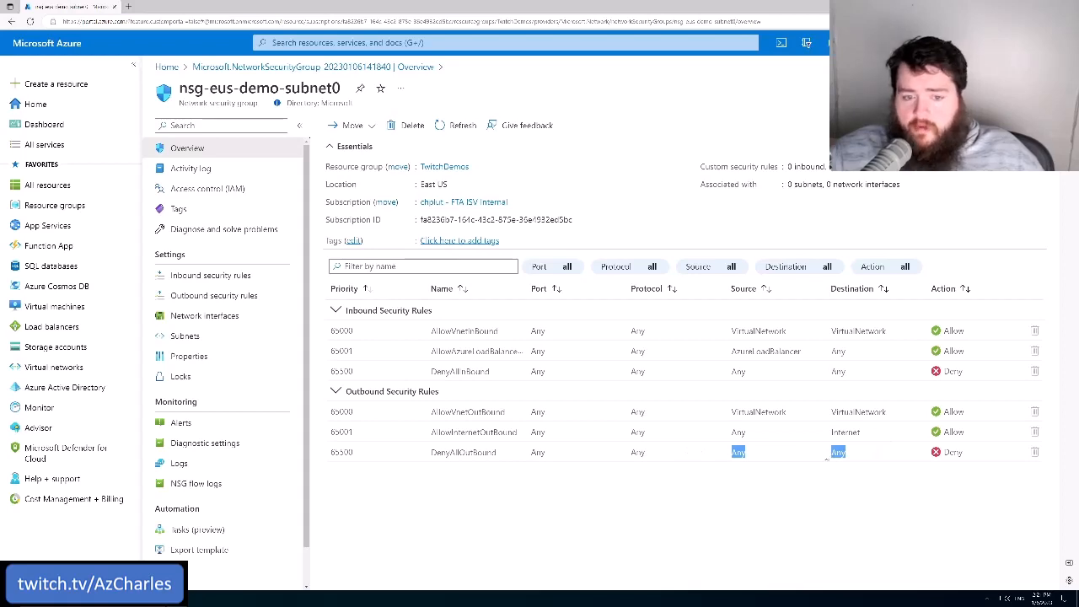
{"action": "double_click", "coordinate": [953, 452]}
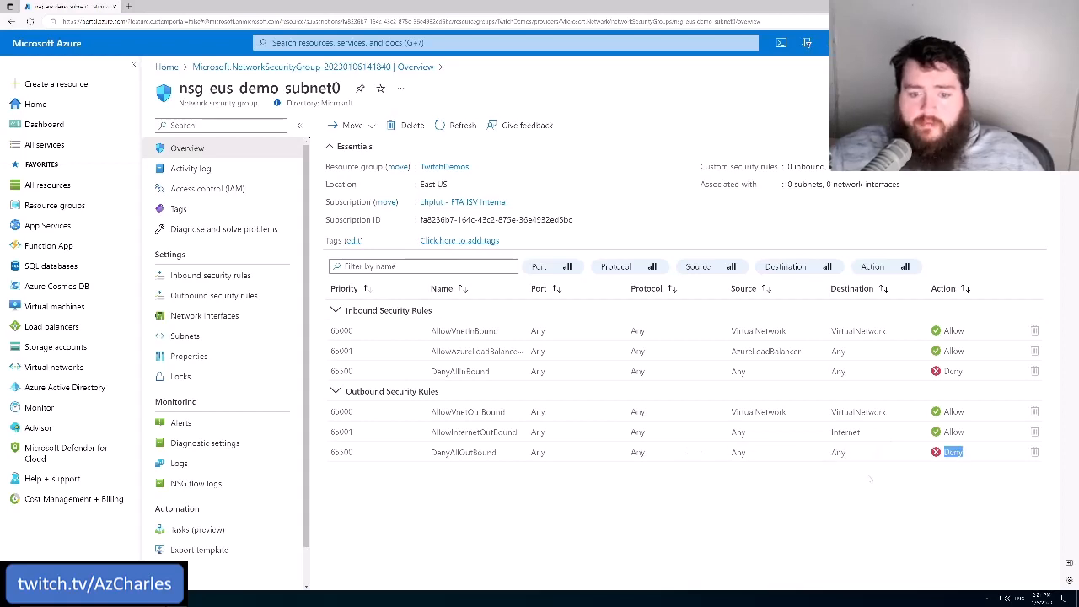
{"action": "left_click", "coordinate": [653, 508]}
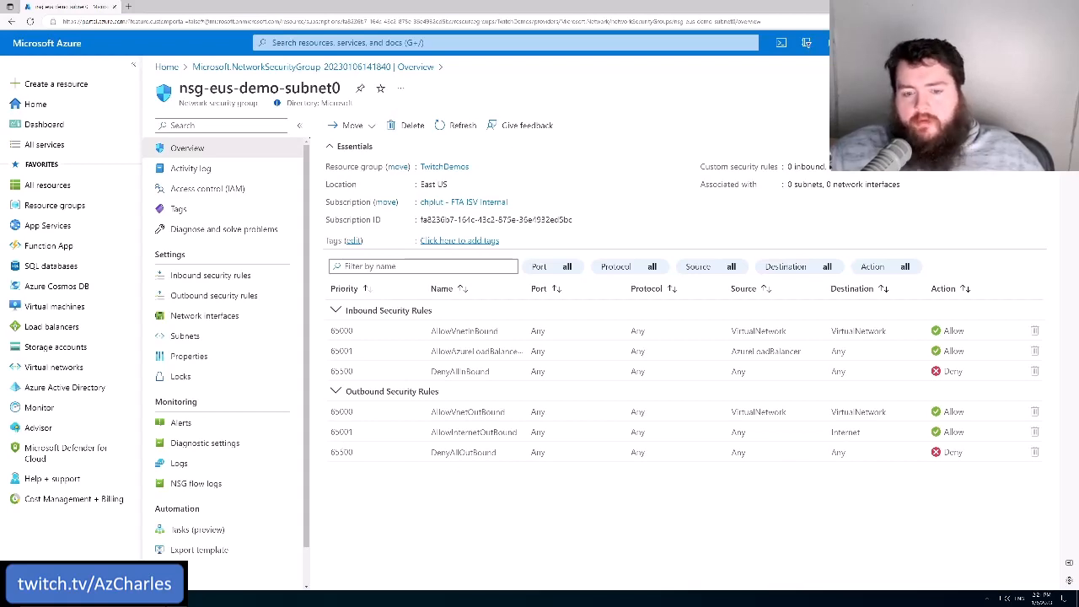
Compare the priority, source and destination of the outbound allow rules with those of the DenyAllOutBound rule
{"action": "left_click_drag", "start_coordinate": [984, 442], "coordinate": [831, 431]}
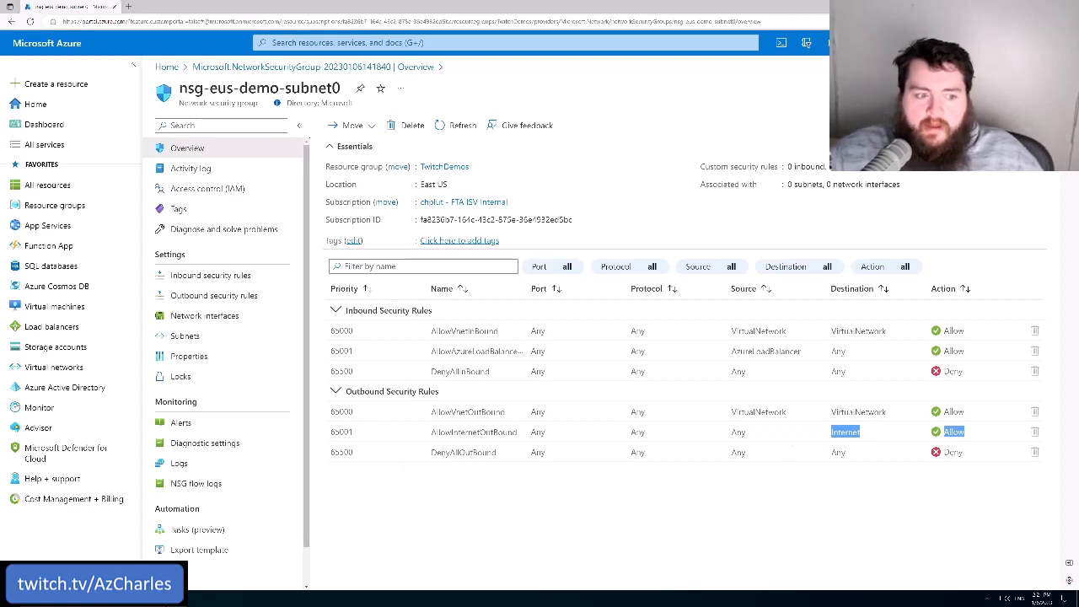
{"action": "double_click", "coordinate": [341, 432]}
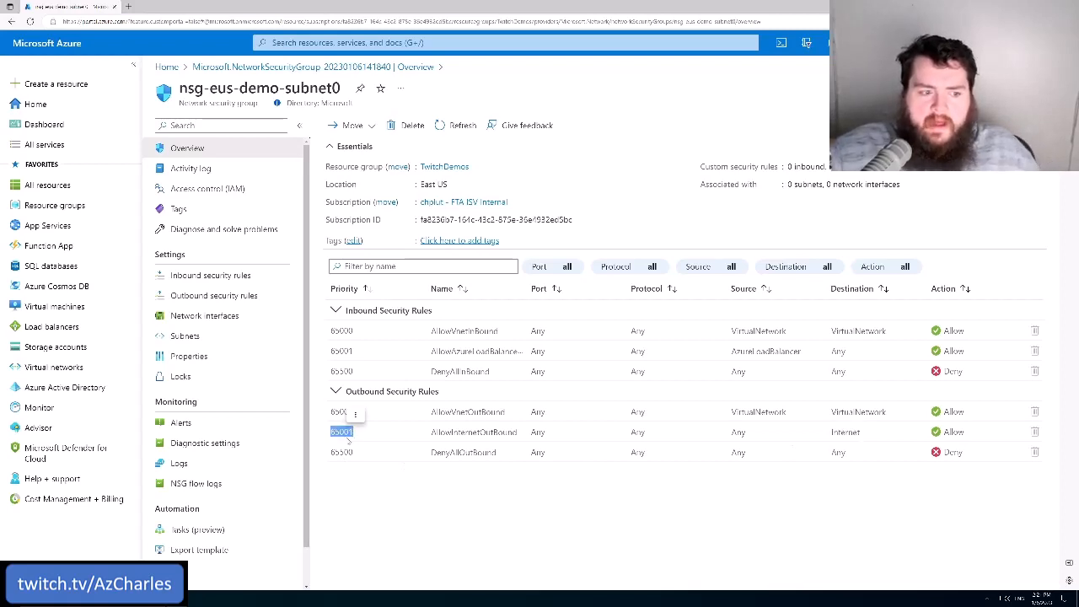
{"action": "left_click", "coordinate": [360, 437]}
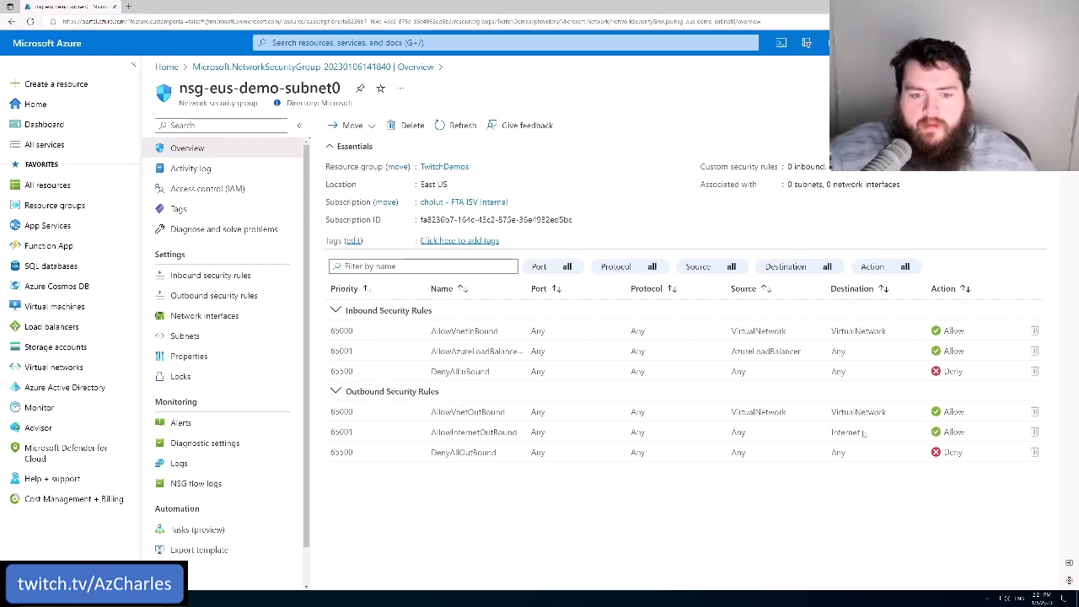
{"action": "left_click_drag", "start_coordinate": [731, 413], "coordinate": [730, 455]}
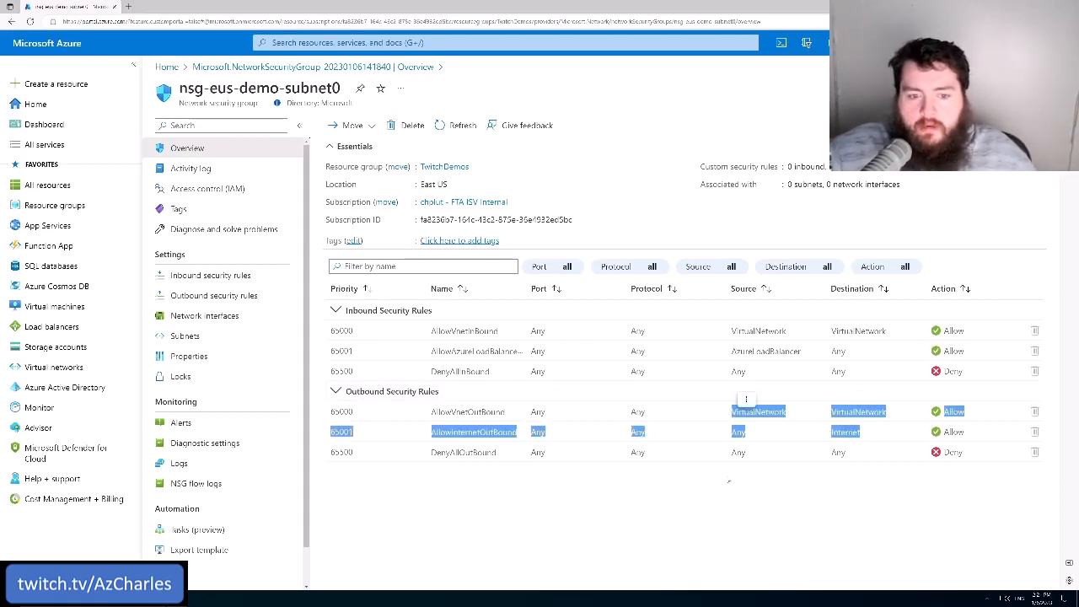
{"action": "left_click", "coordinate": [725, 481]}
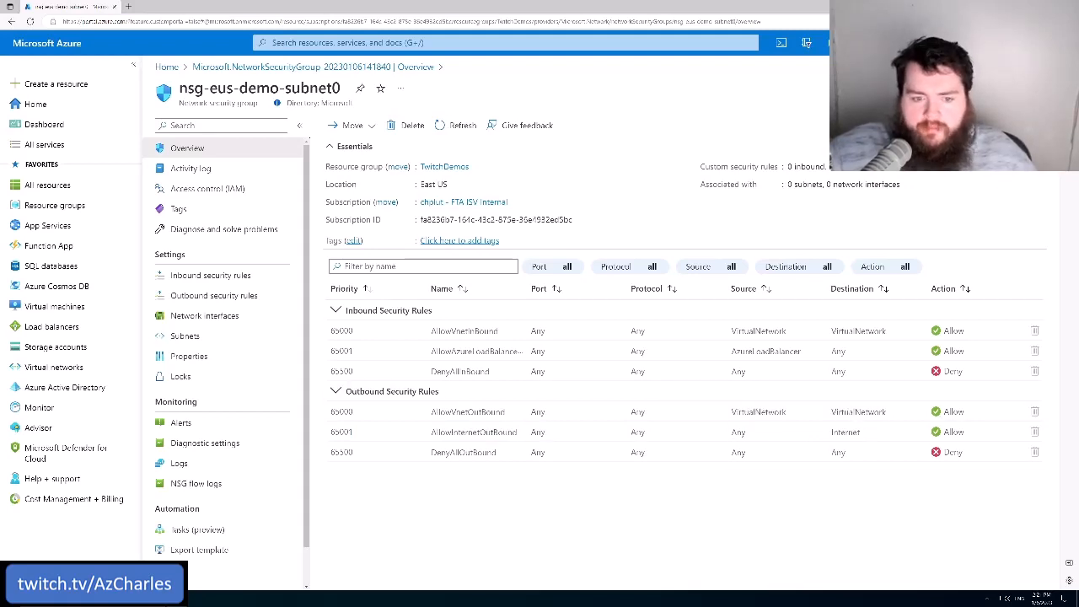
{"action": "double_click", "coordinate": [759, 412]}
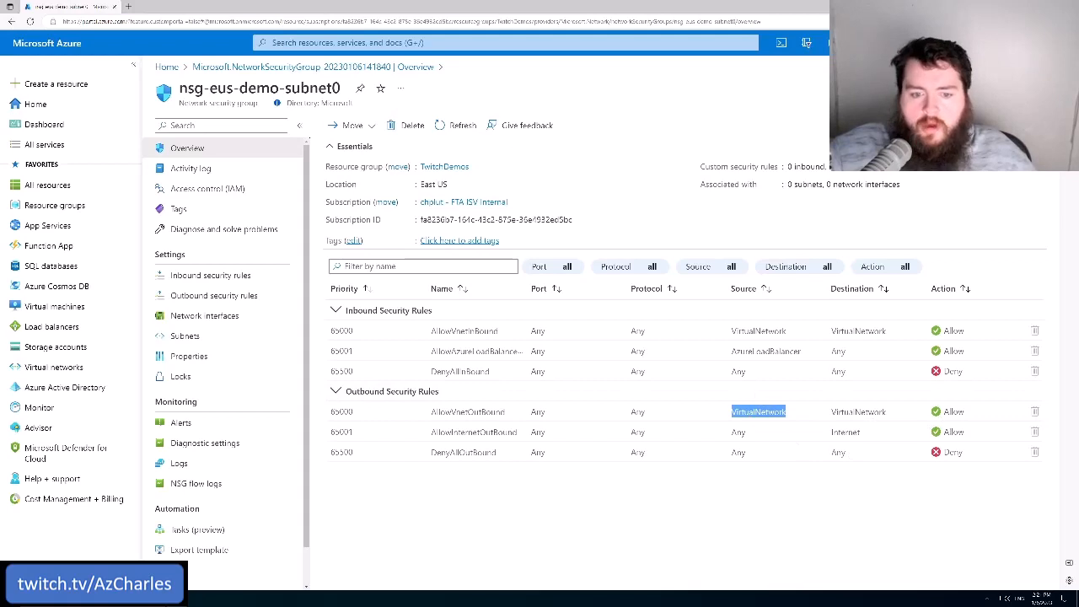
{"action": "double_click", "coordinate": [845, 432]}
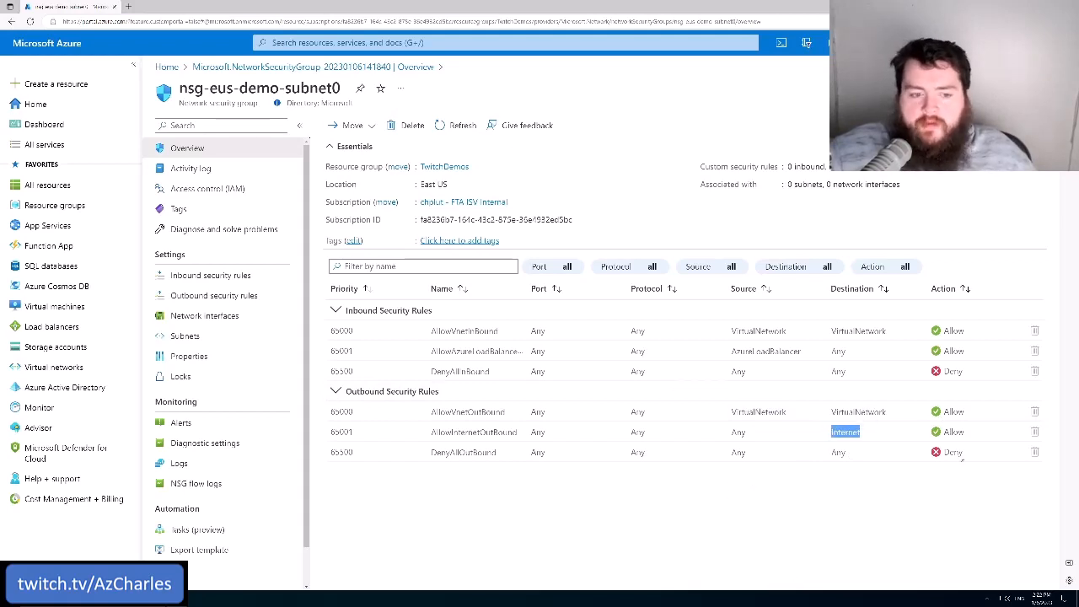
{"action": "left_click_drag", "start_coordinate": [962, 459], "coordinate": [443, 467]}
{"action": "left_click", "coordinate": [471, 512]}
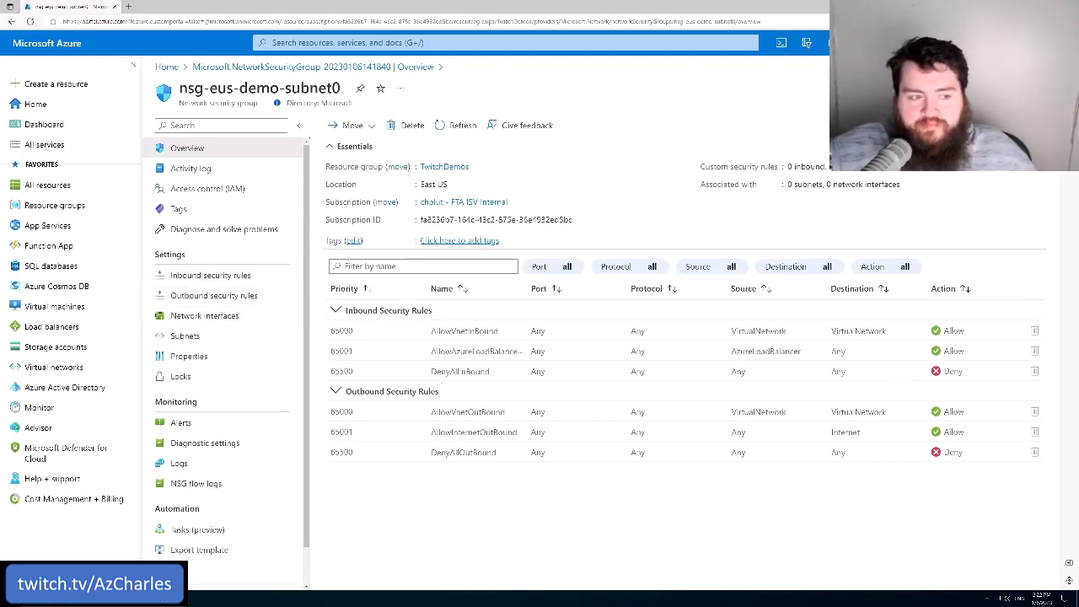
Open the security group's inbound security rules, and hide the default rules and show them again
{"action": "left_click", "coordinate": [211, 279]}
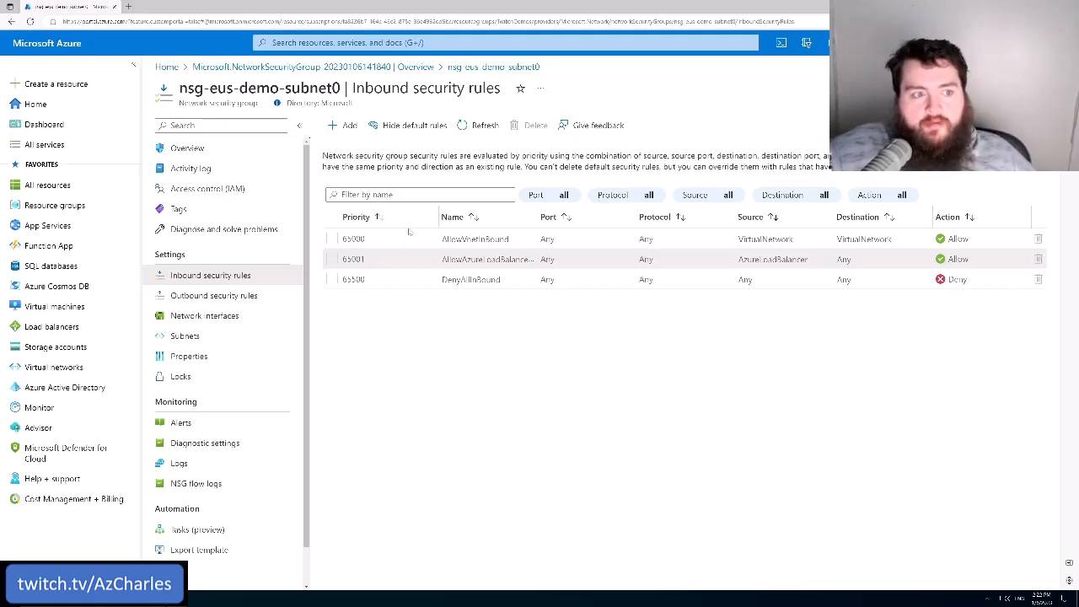
{"action": "left_click", "coordinate": [408, 125]}
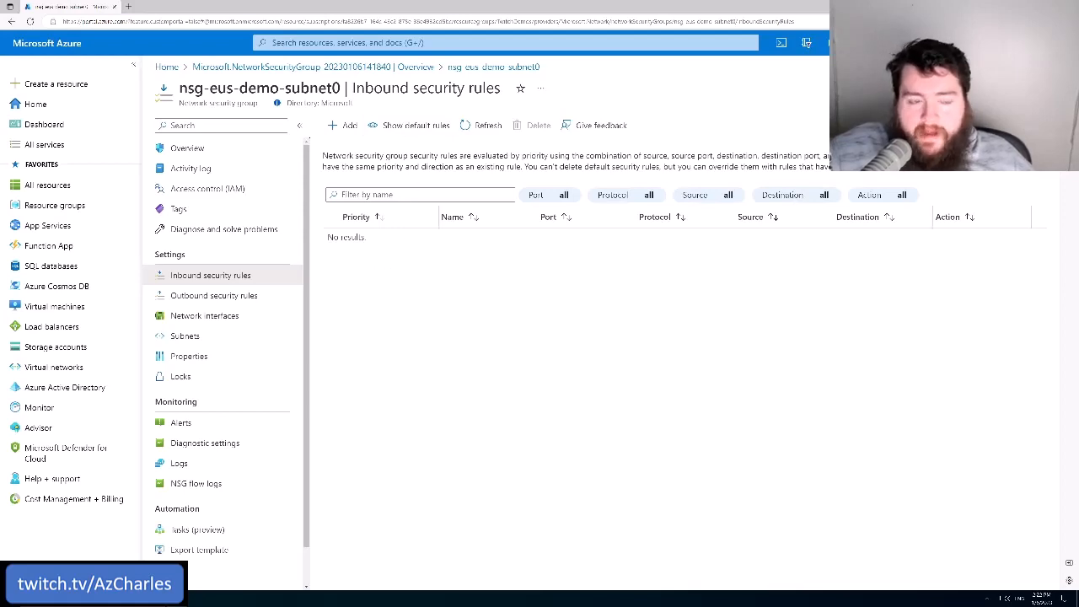
{"action": "left_click", "coordinate": [414, 127]}
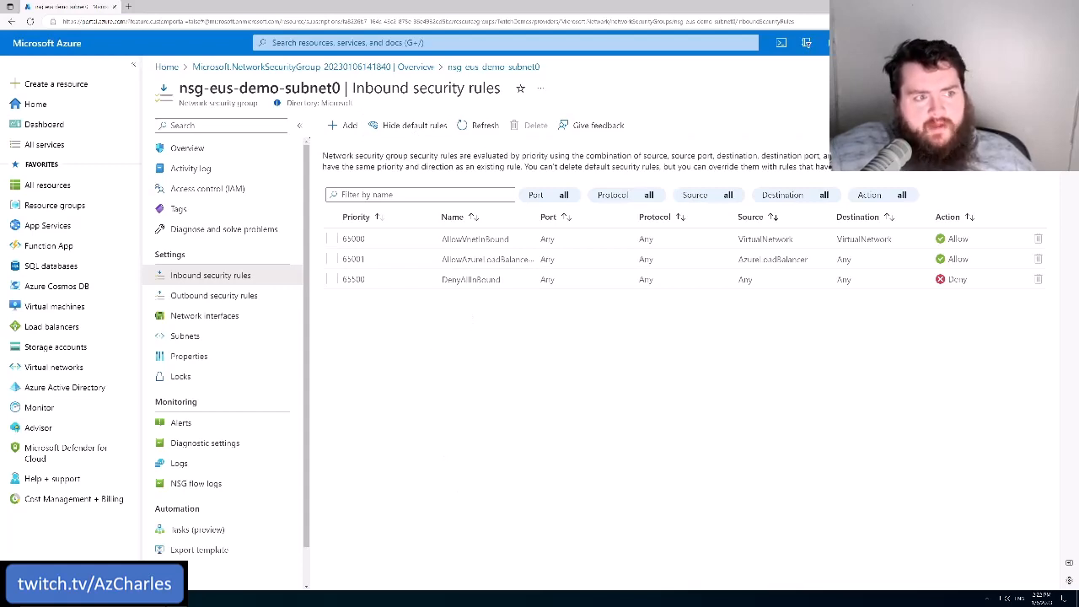
{"action": "left_click_drag", "start_coordinate": [285, 88], "coordinate": [340, 87]}
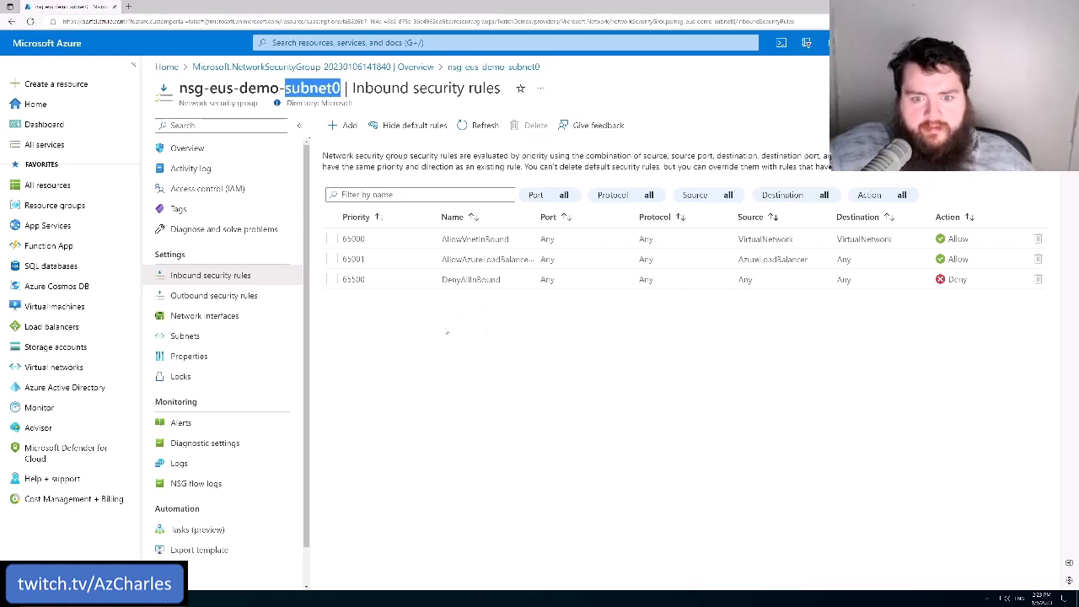
{"action": "left_click", "coordinate": [430, 354]}
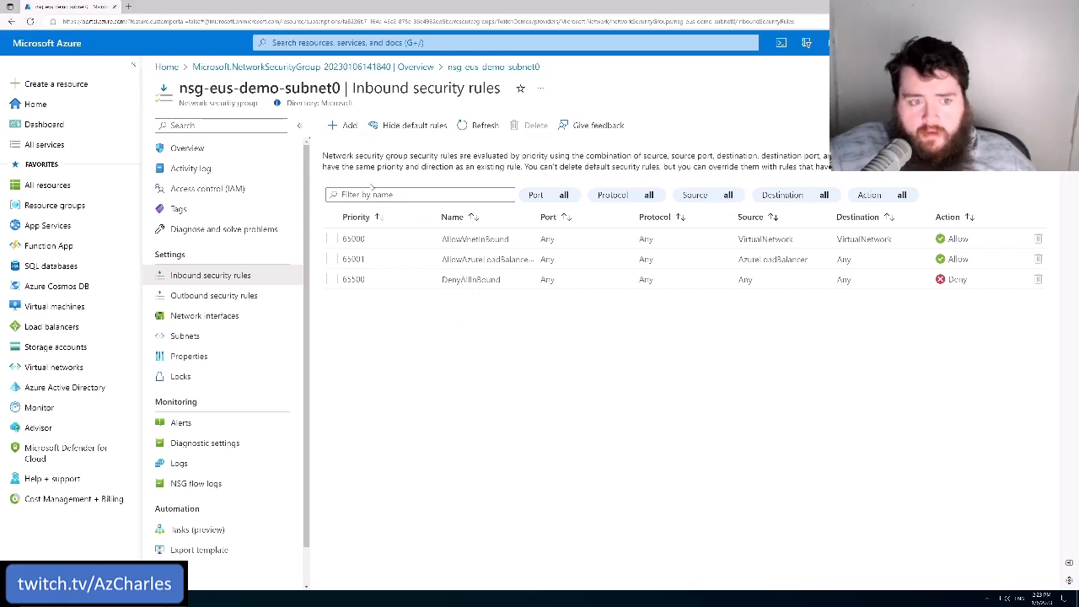
Start a new inbound security rule and set its destination to the IP address 10.2.0.4
{"action": "left_click", "coordinate": [348, 126]}
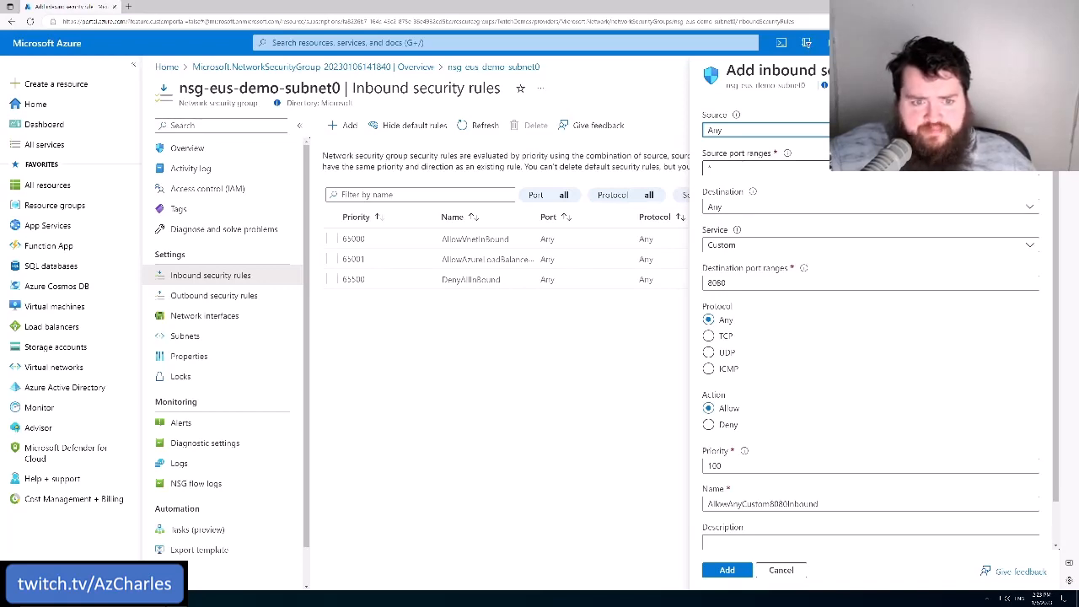
{"action": "left_click", "coordinate": [743, 209]}
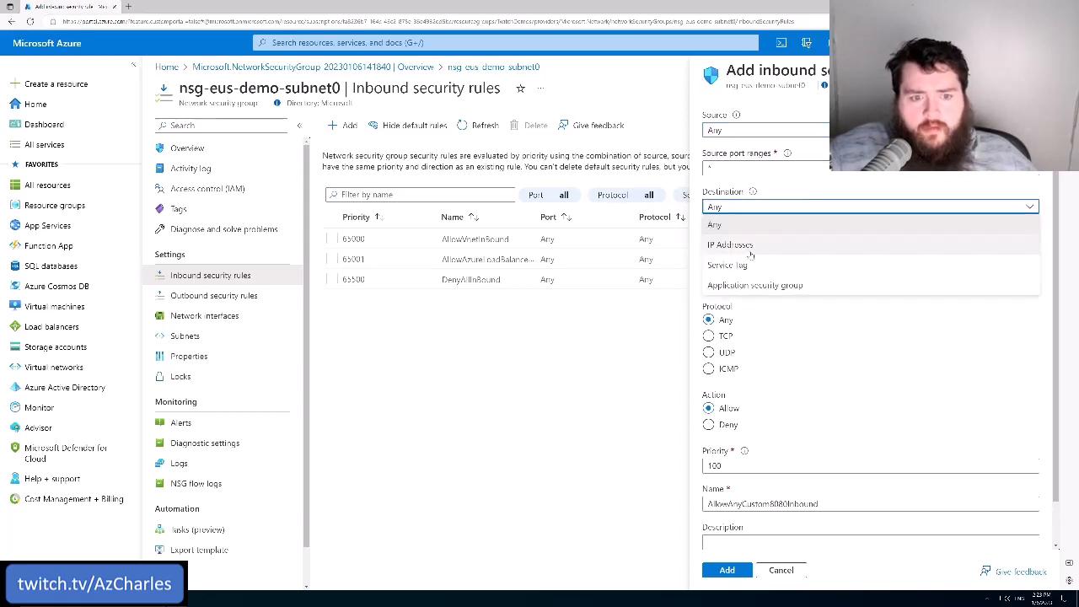
{"action": "left_click", "coordinate": [749, 246]}
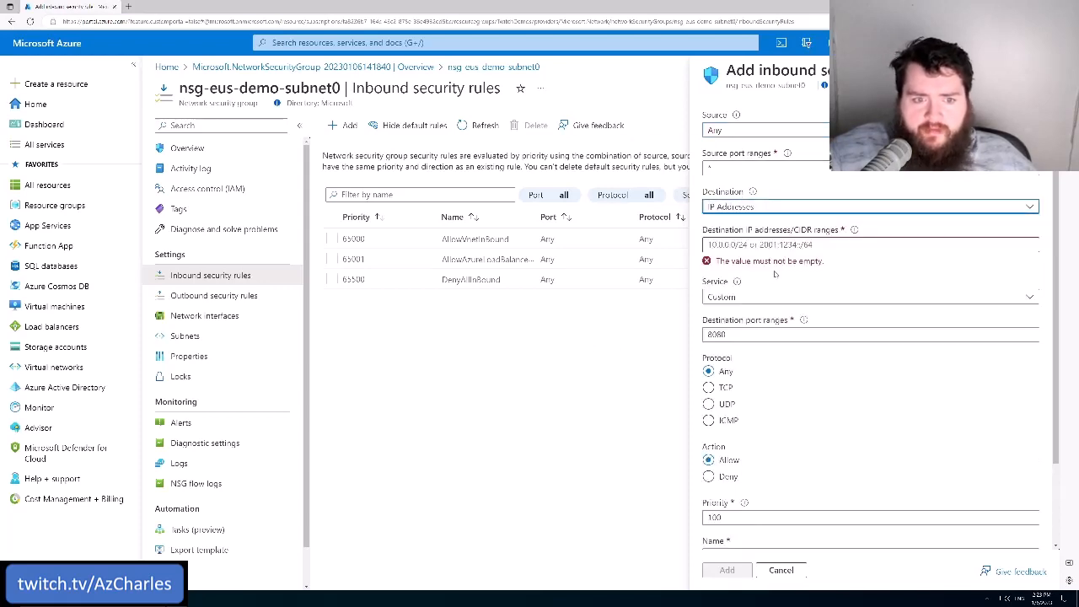
{"action": "left_click", "coordinate": [750, 245]}
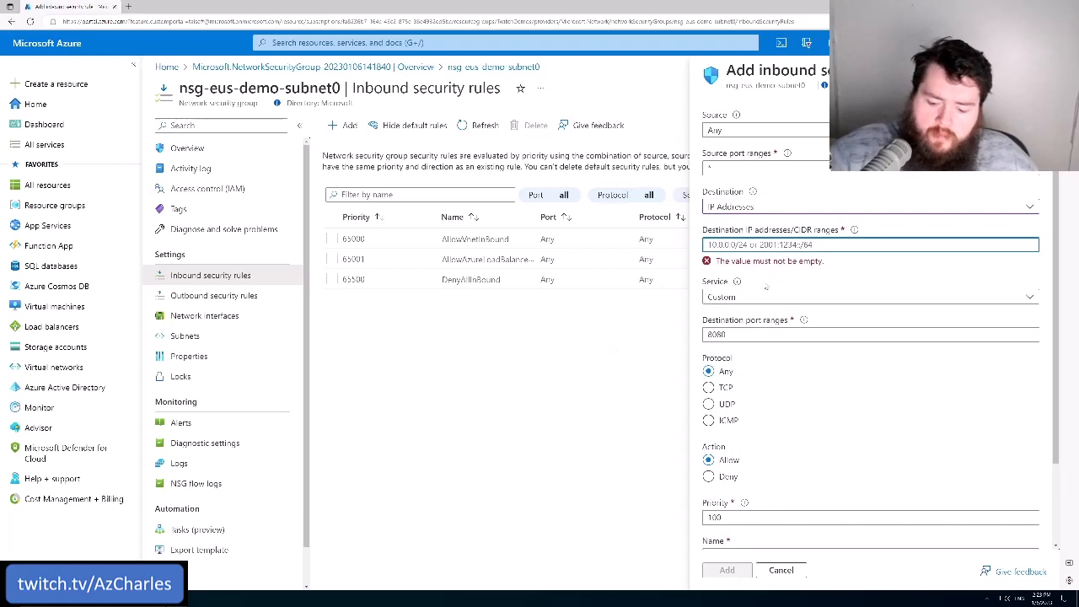
{"action": "type", "text": "10.2.1.4"}
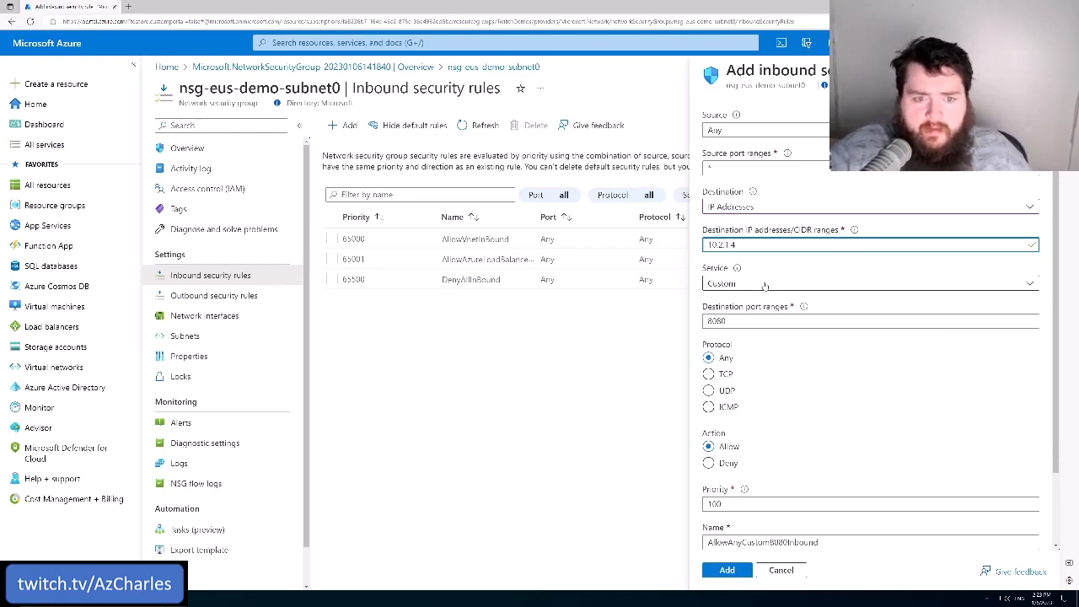
{"action": "key", "text": "Left"}
{"action": "key", "text": "Left"}
{"action": "key", "text": "shift+Left"}
{"action": "type", "text": "0"}
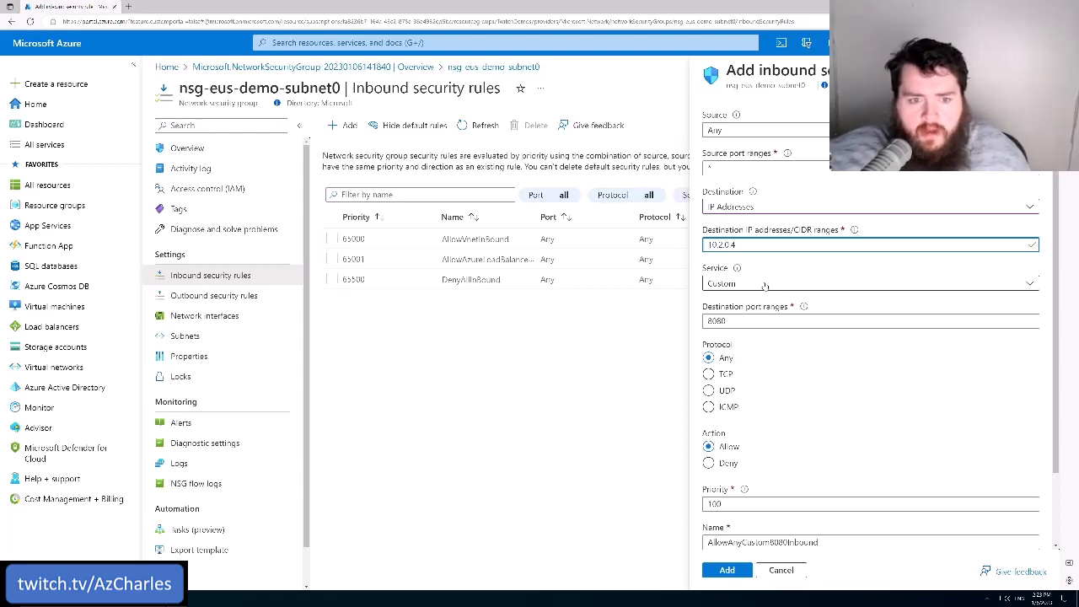
Set the inbound rule's service to HTTPS and check its destination port range
{"action": "left_click", "coordinate": [764, 285]}
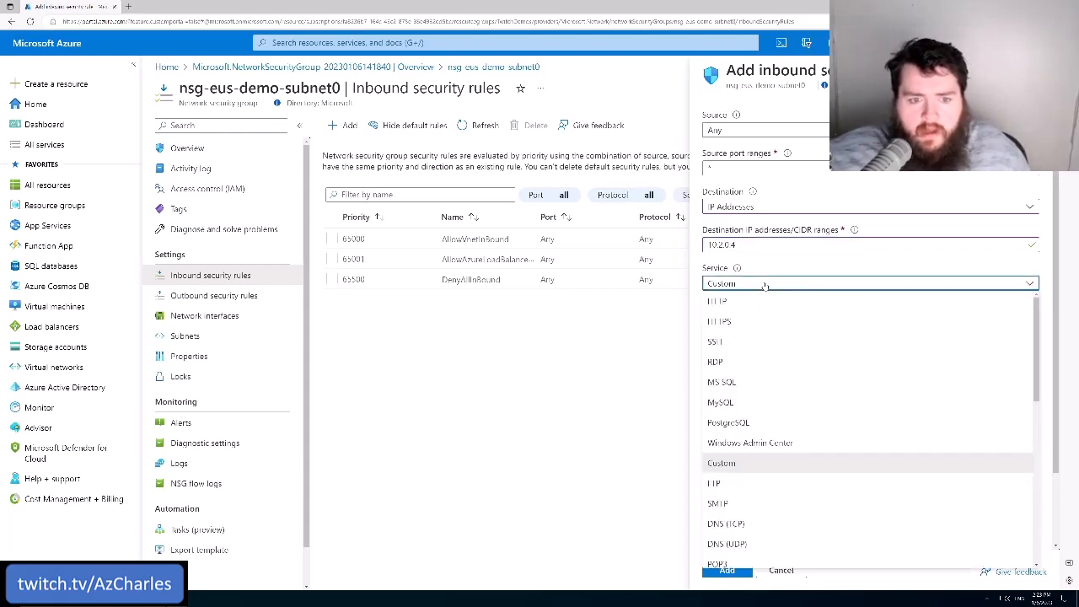
{"action": "left_click", "coordinate": [719, 323]}
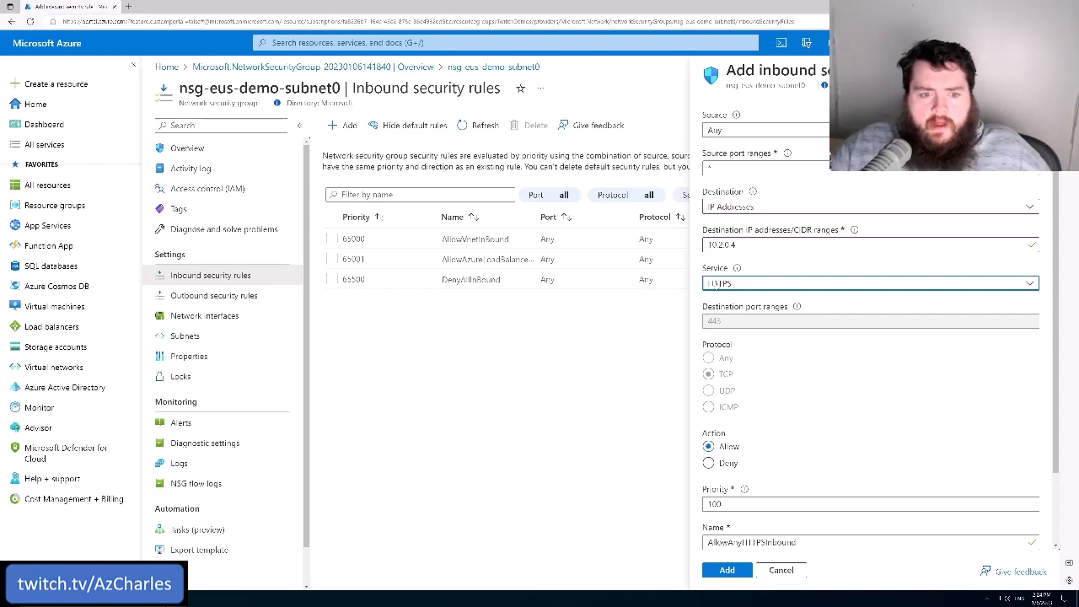
{"action": "left_click_drag", "start_coordinate": [729, 320], "coordinate": [708, 321]}
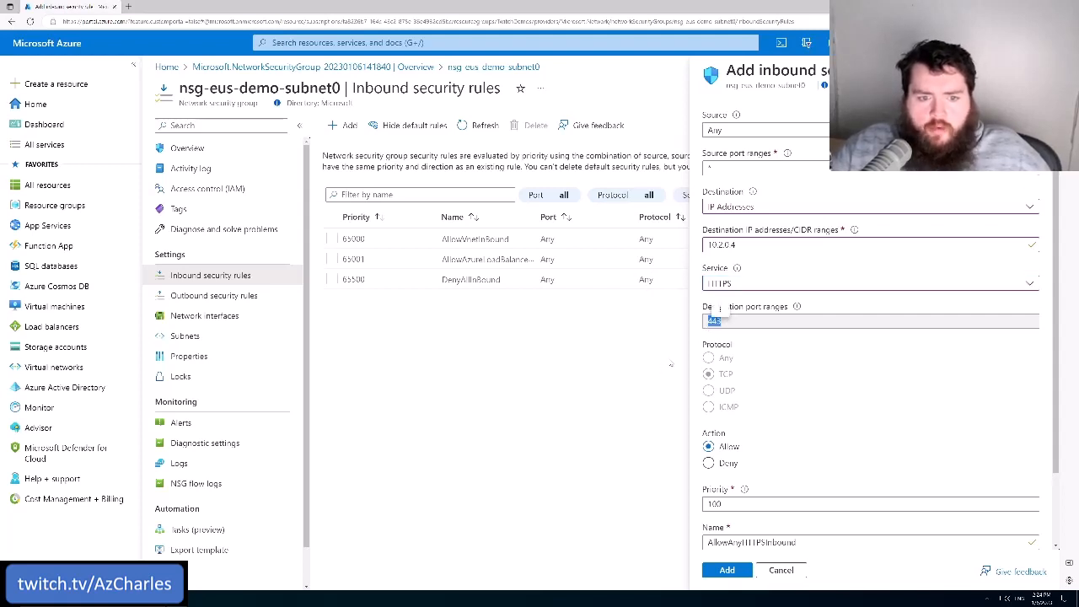
{"action": "left_click", "coordinate": [834, 352]}
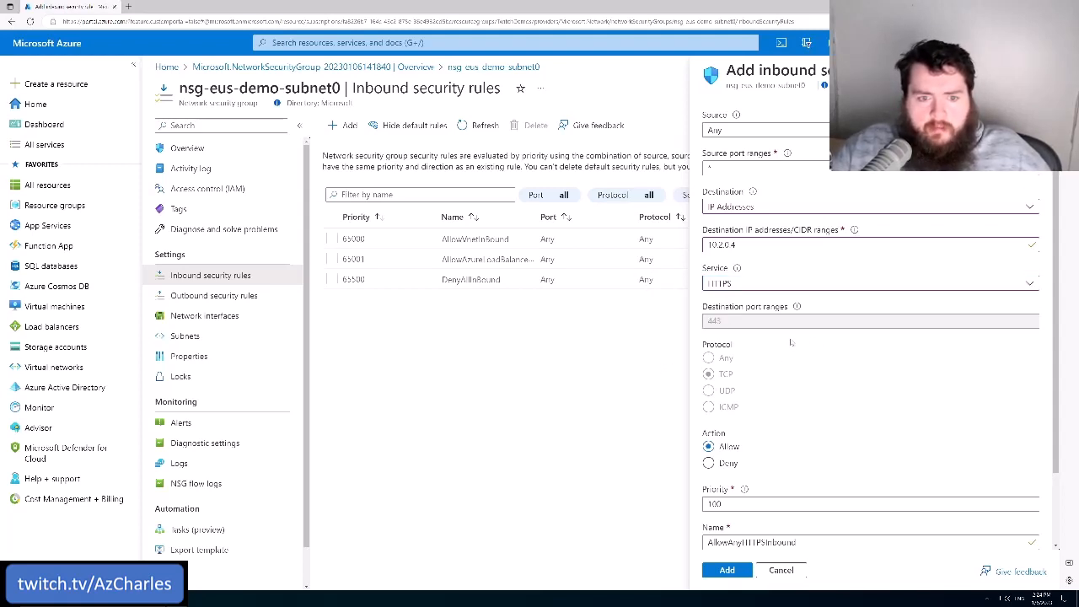
Look through the other predefined services, keep HTTPS, and inspect the destination port range again
{"action": "left_click", "coordinate": [733, 283]}
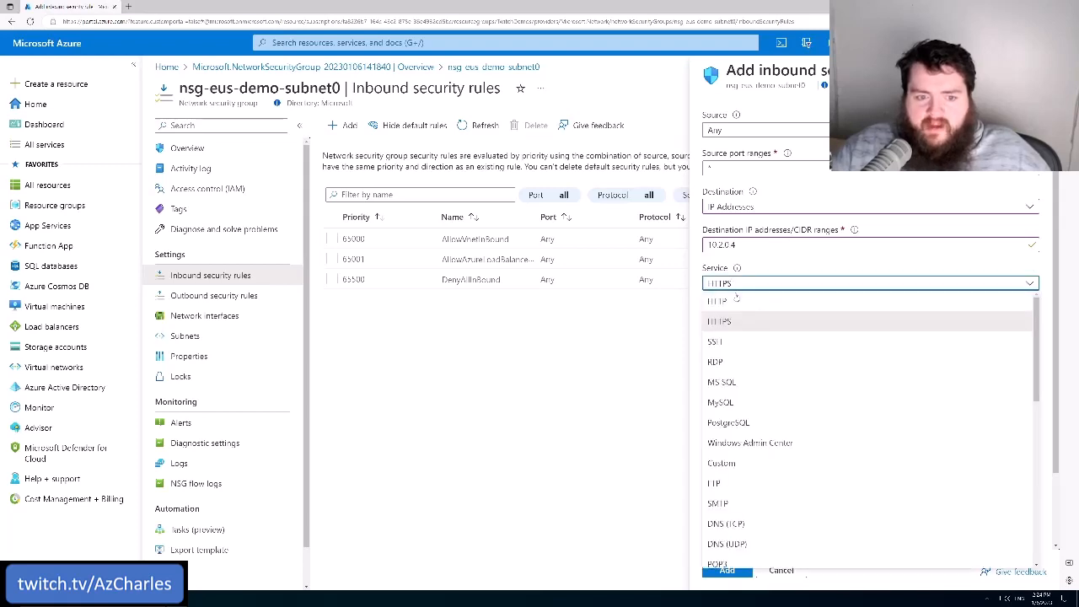
{"action": "scroll", "coordinate": [760, 367], "scroll_direction": "down", "scroll_amount": 10}
{"action": "scroll", "coordinate": [761, 367], "scroll_direction": "up", "scroll_amount": 10}
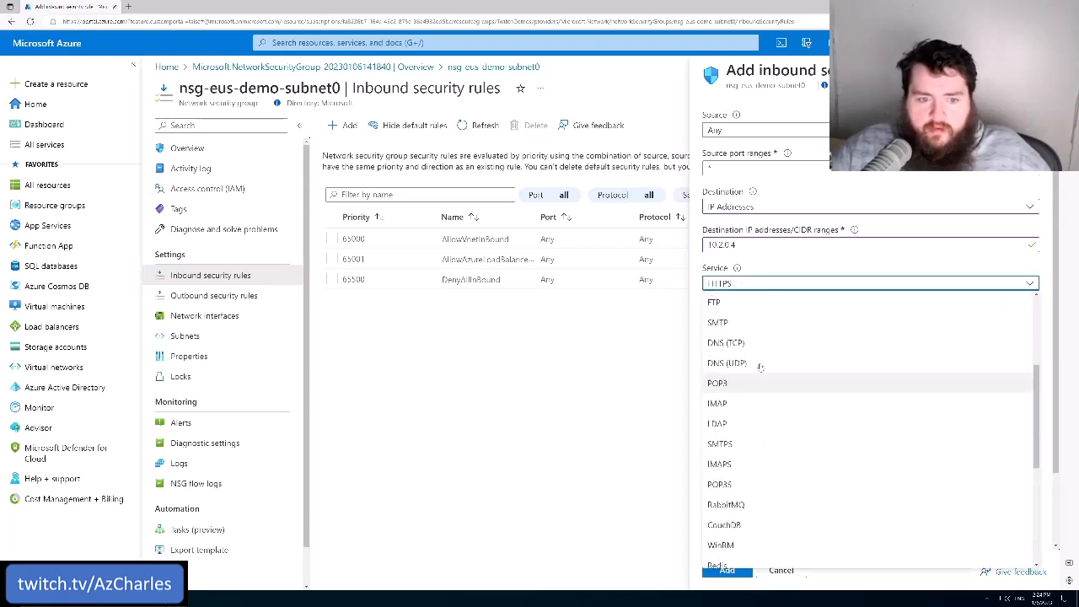
{"action": "left_click", "coordinate": [758, 287]}
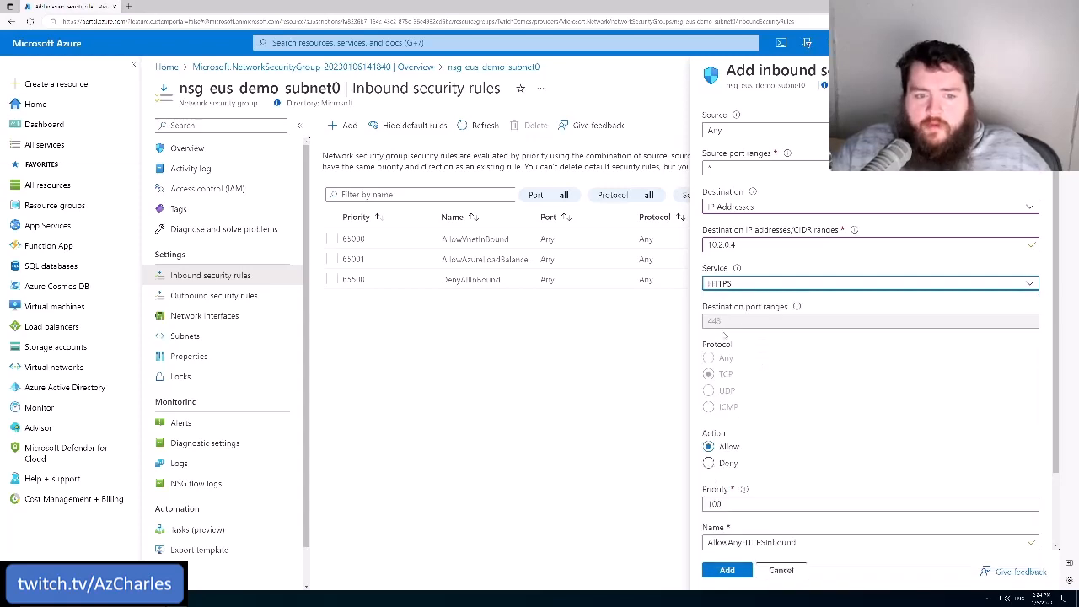
{"action": "left_click_drag", "start_coordinate": [728, 323], "coordinate": [710, 310]}
{"action": "left_click", "coordinate": [775, 356]}
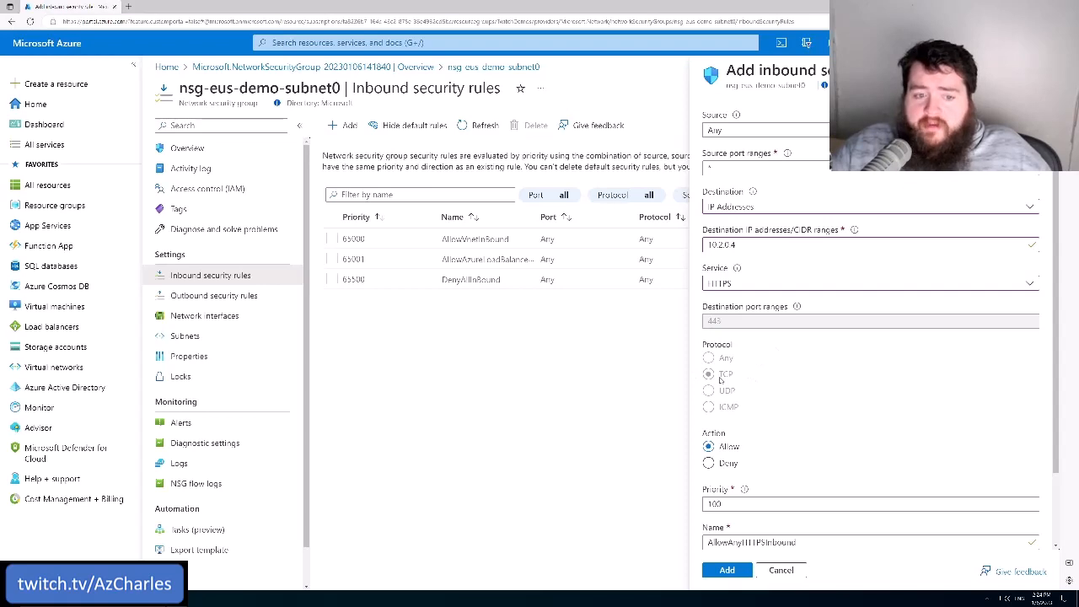
Examine the rule's protocol, action and priority settings, and read the guidance on how priority works
{"action": "scroll", "coordinate": [737, 369], "scroll_direction": "down", "scroll_amount": 1}
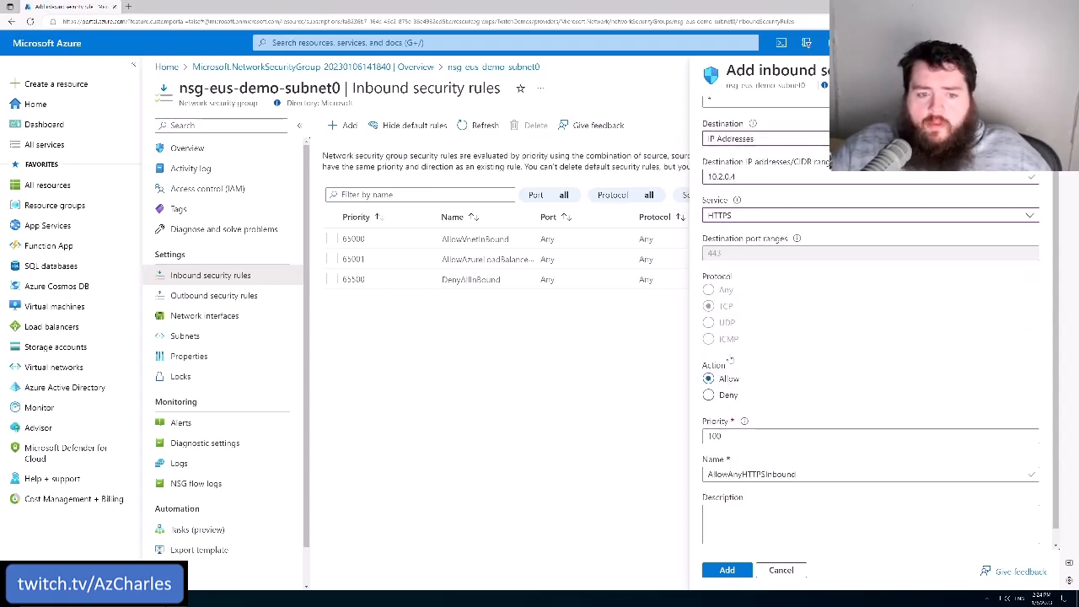
{"action": "mouse_move", "coordinate": [743, 421]}
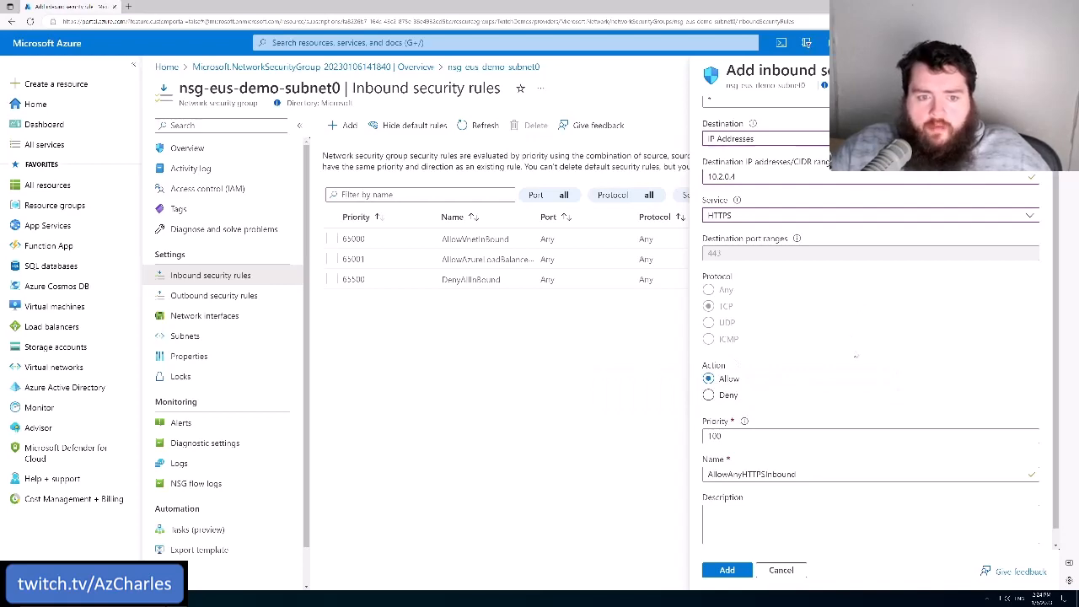
{"action": "key", "text": "Tab"}
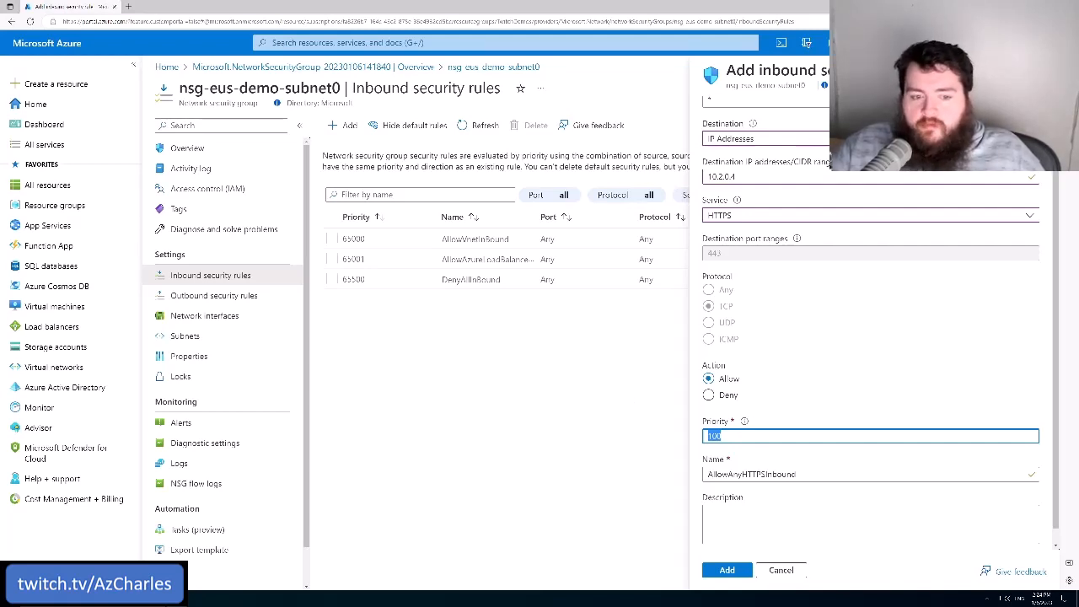
{"action": "key", "text": "Right"}
{"action": "left_click_drag", "start_coordinate": [724, 436], "coordinate": [692, 440]}
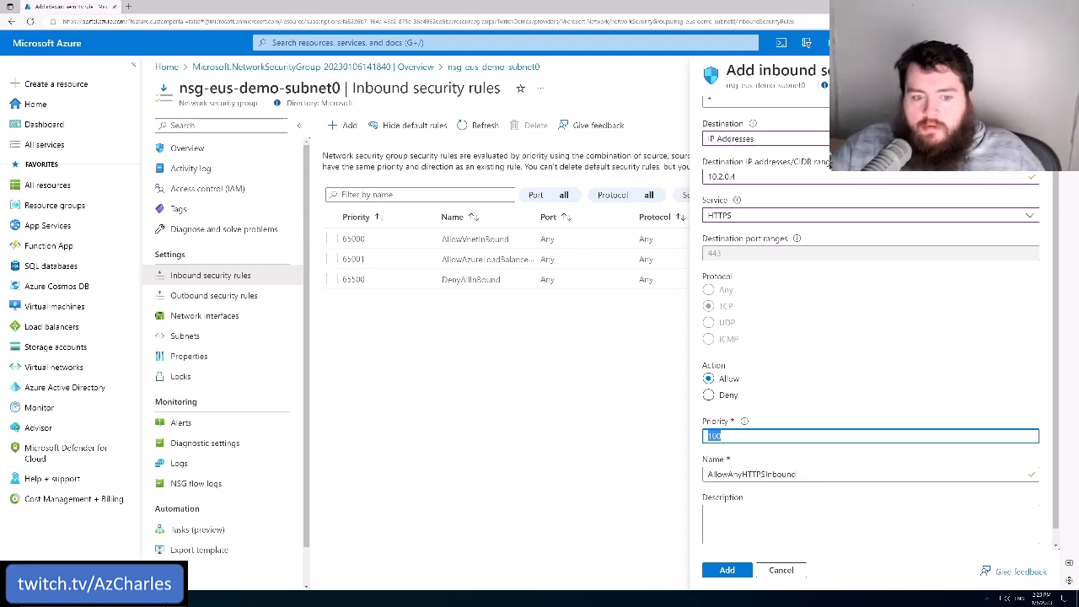
{"action": "left_click", "coordinate": [740, 436]}
{"action": "mouse_move", "coordinate": [744, 421]}
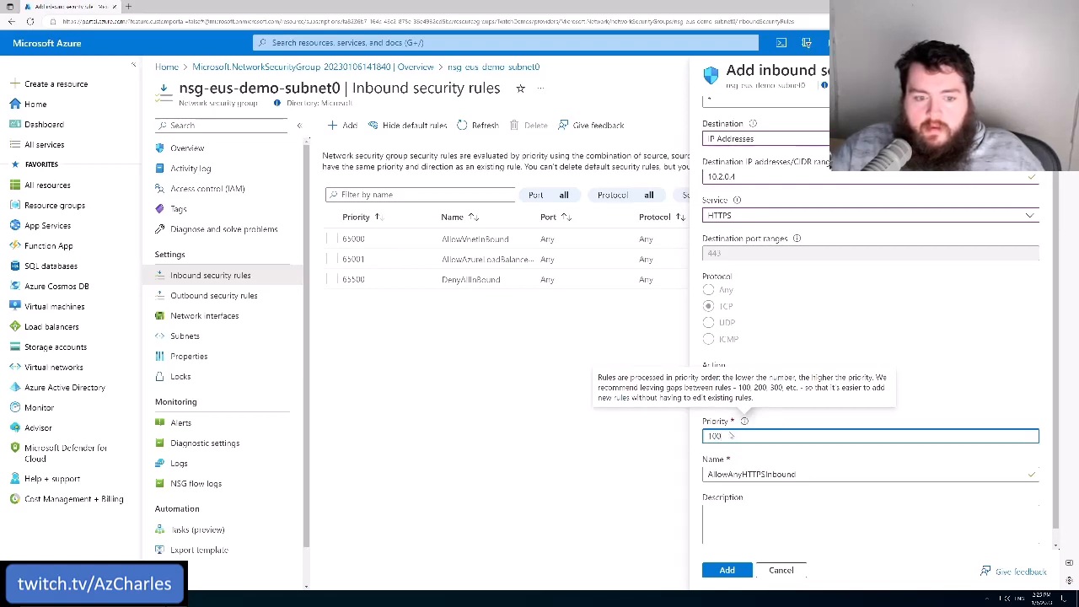
Try a priority of 5000 for the inbound rule, and set it back to 100
{"action": "key", "text": "ctrl+a"}
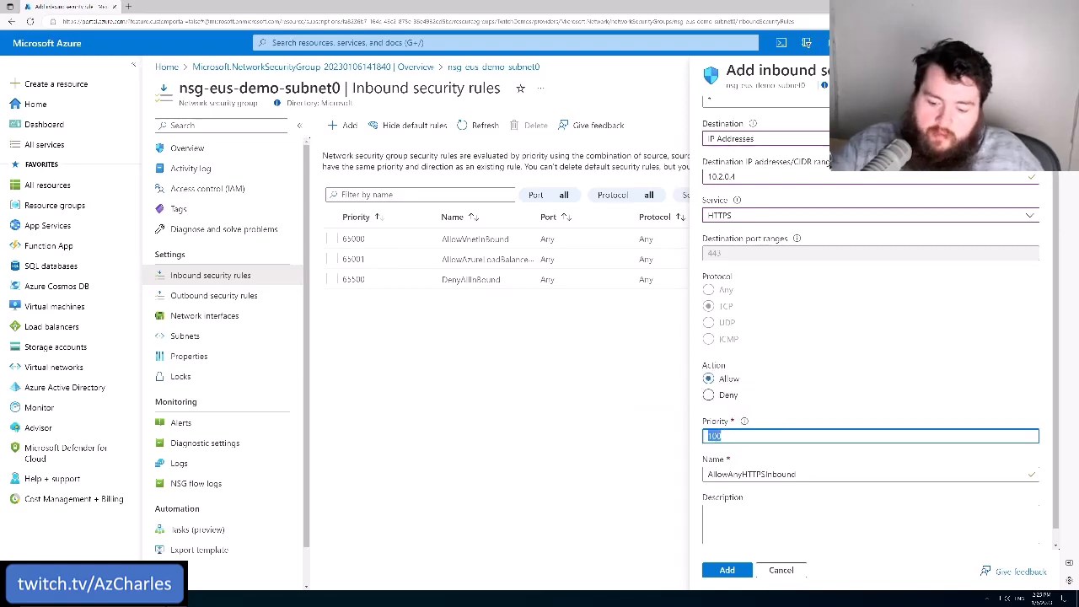
{"action": "type", "text": "5000"}
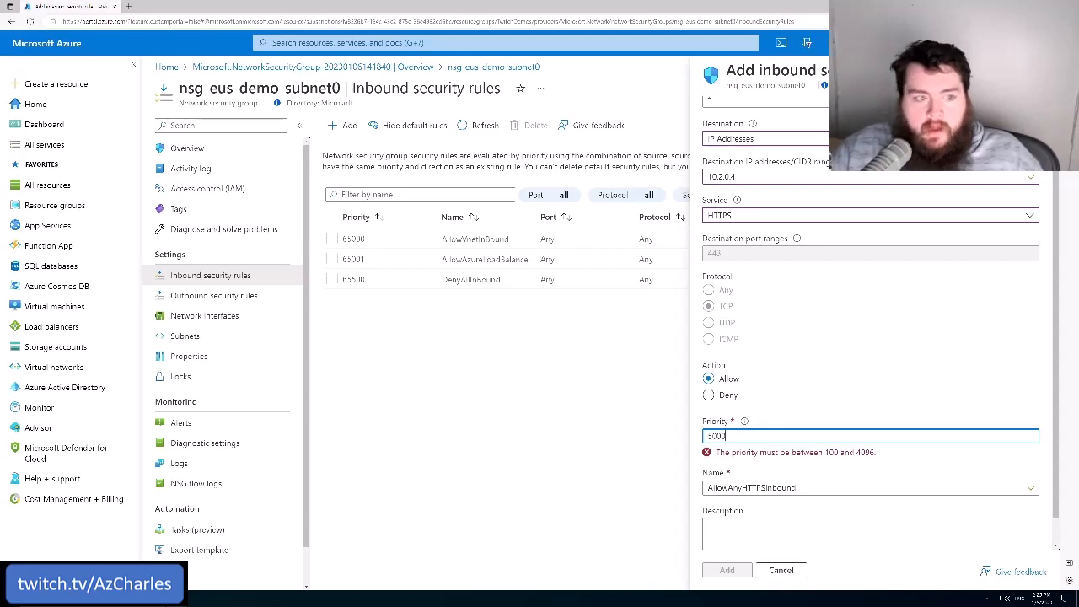
{"action": "left_click", "coordinate": [476, 238]}
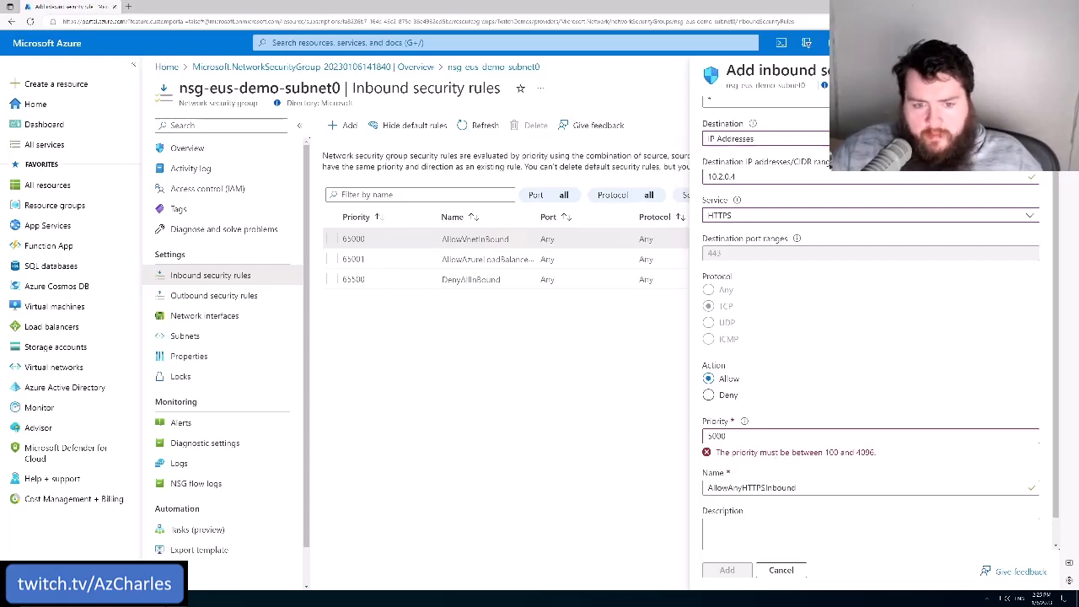
{"action": "left_click_drag", "start_coordinate": [726, 436], "coordinate": [702, 440]}
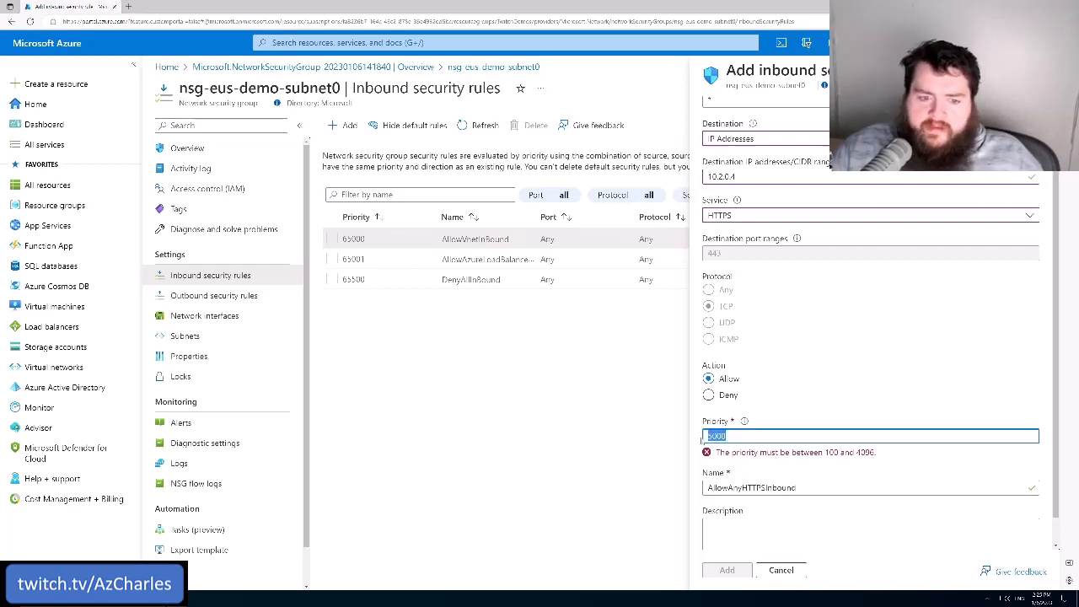
{"action": "type", "text": "100"}
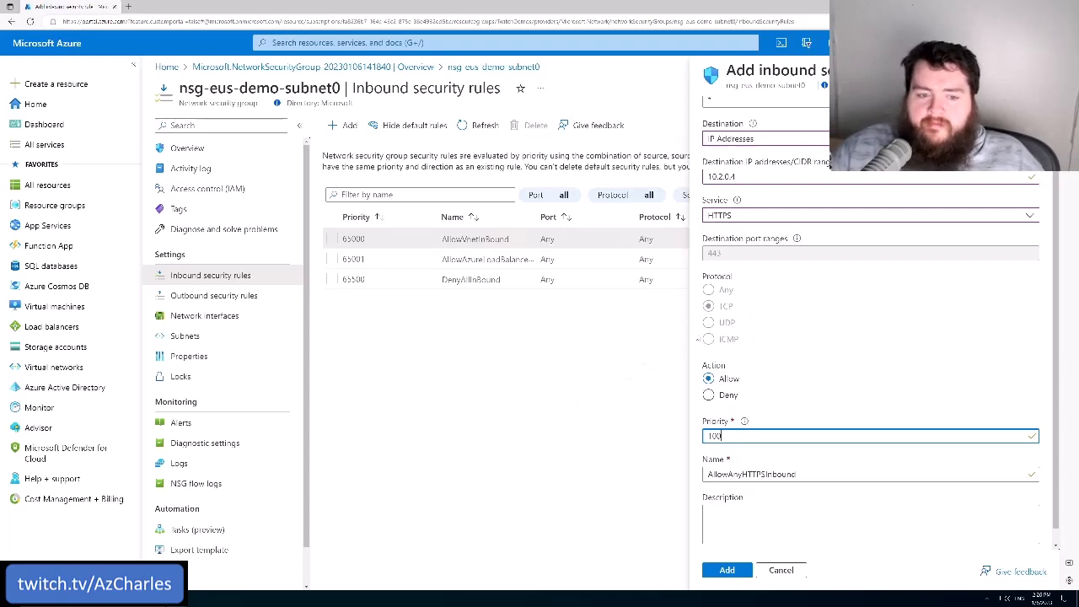
Enter 5000 as the inbound rule's priority once more, and correct it to 2000
{"action": "left_click_drag", "start_coordinate": [723, 436], "coordinate": [630, 434]}
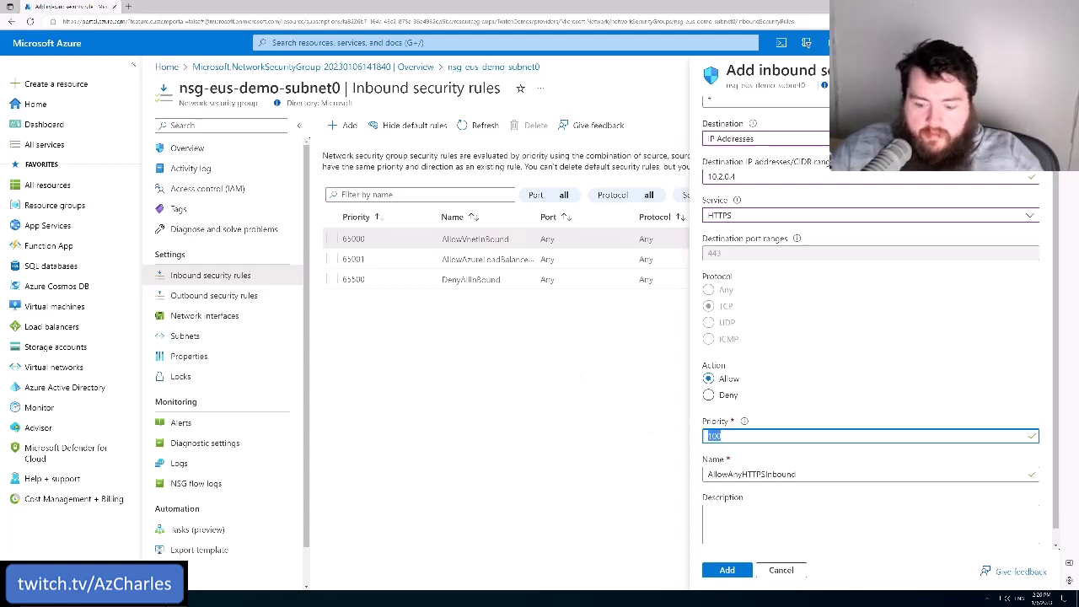
{"action": "type", "text": "5000"}
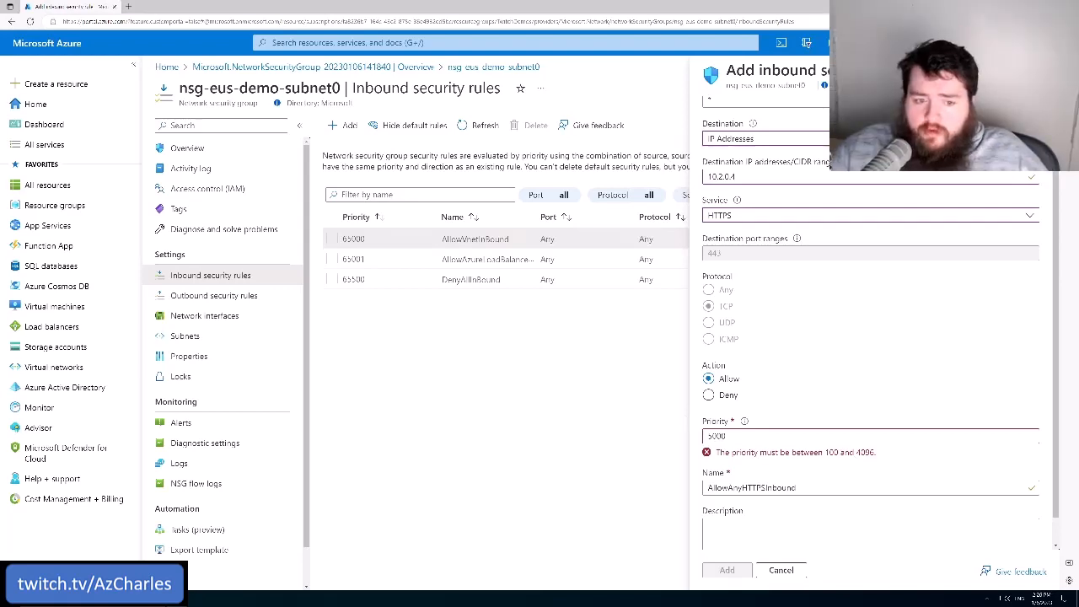
{"action": "left_click_drag", "start_coordinate": [703, 436], "coordinate": [711, 436]}
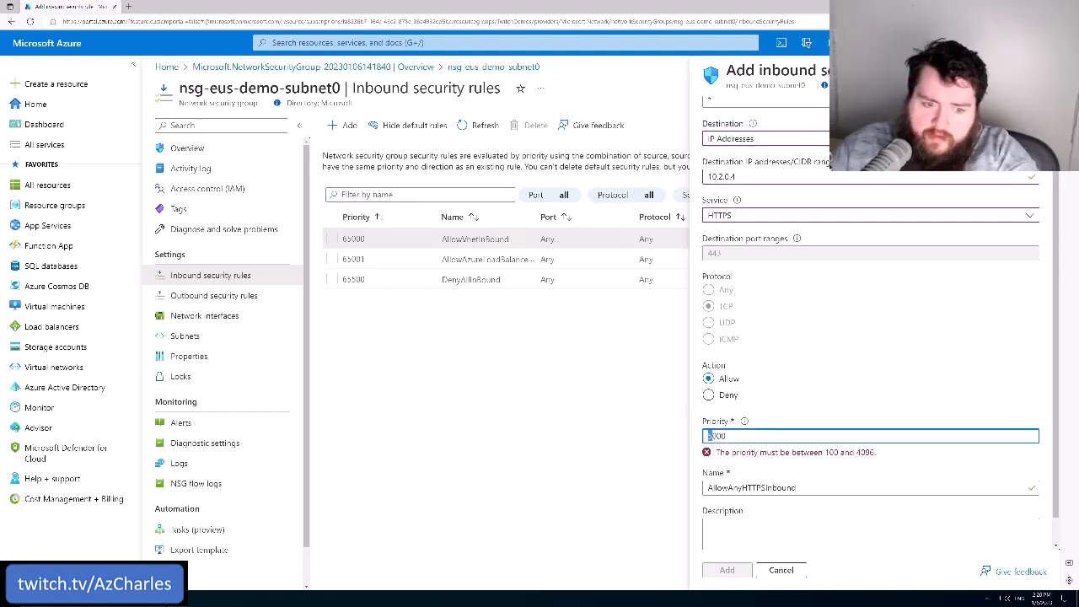
{"action": "type", "text": "2"}
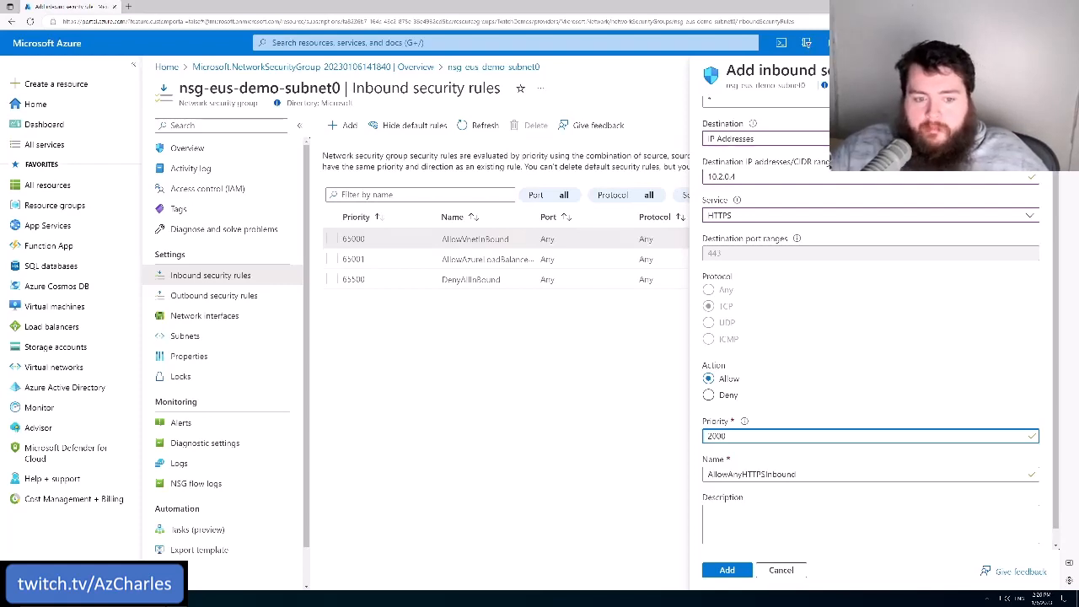
{"action": "left_click_drag", "start_coordinate": [714, 436], "coordinate": [708, 435]}
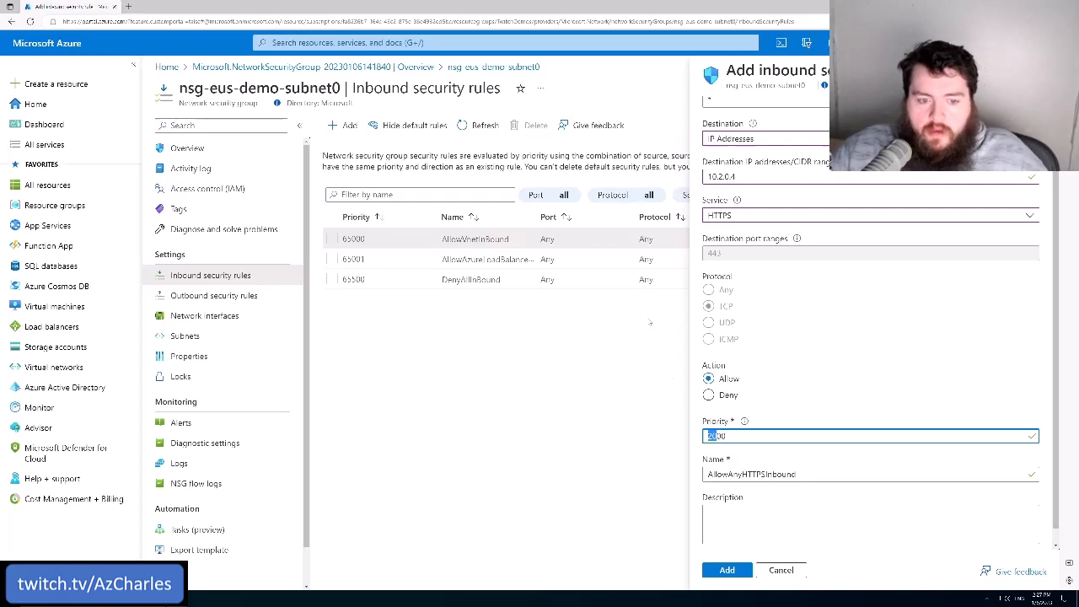
{"action": "type", "text": "20"}
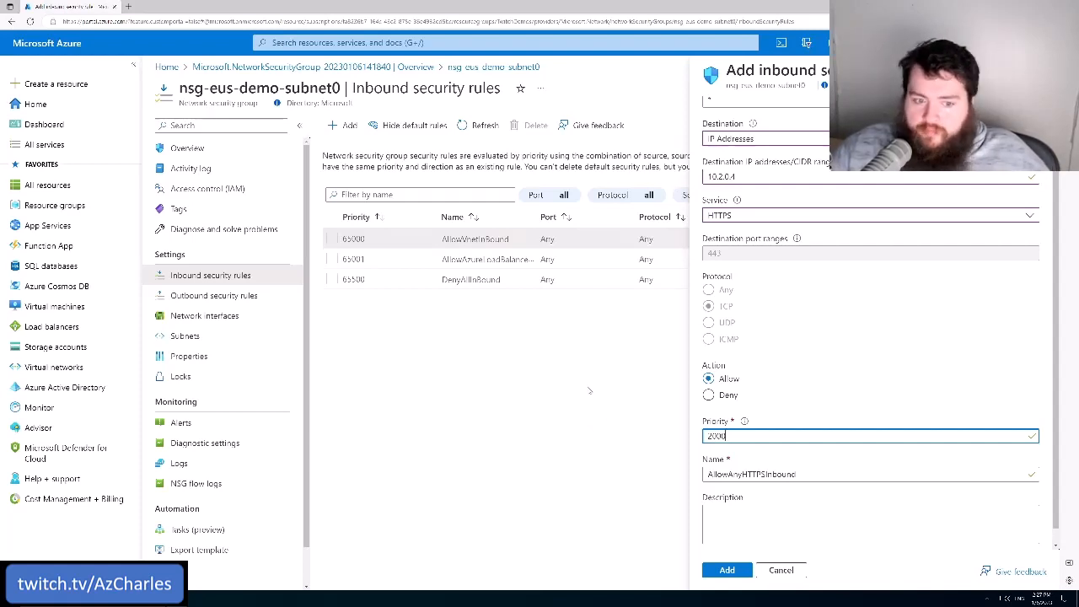
Add the HTTPS allow rule to the security group after reviewing its settings, and open the notifications
{"action": "scroll", "coordinate": [755, 461], "scroll_direction": "down", "scroll_amount": 1}
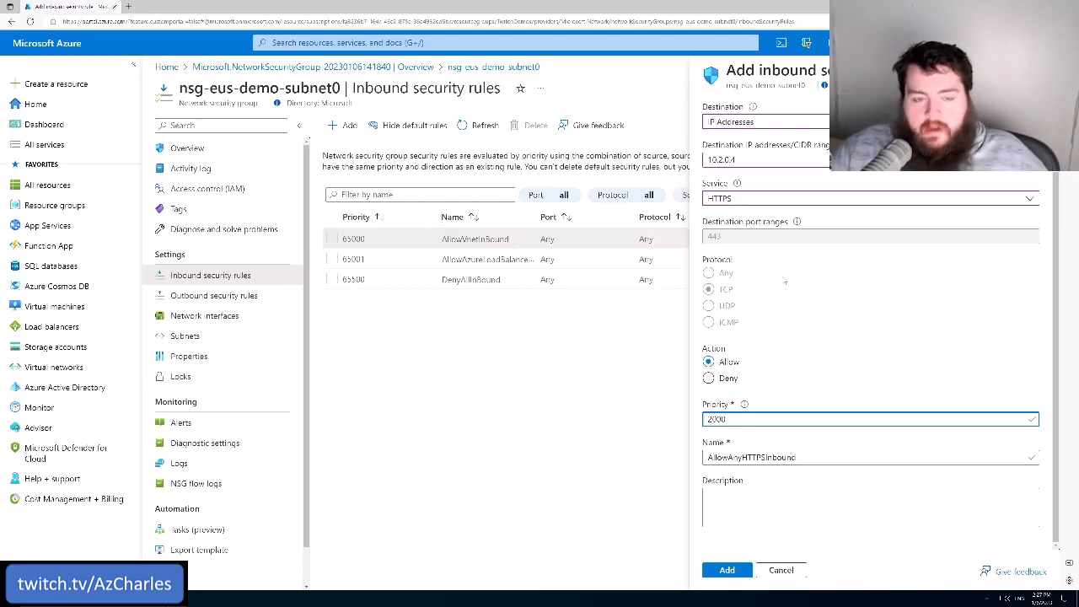
{"action": "scroll", "coordinate": [785, 282], "scroll_direction": "up", "scroll_amount": 1}
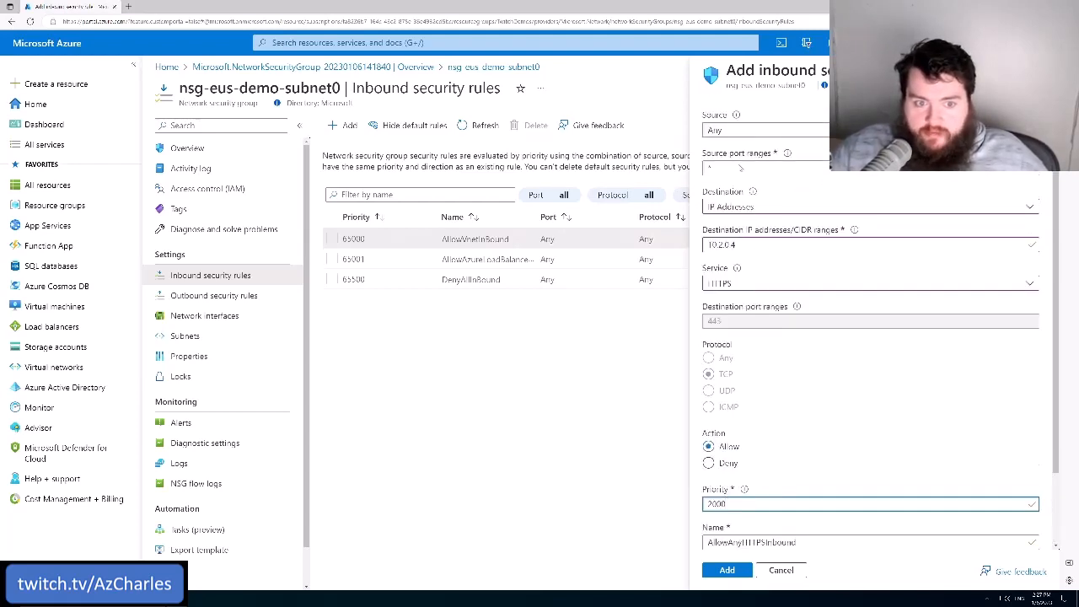
{"action": "scroll", "coordinate": [750, 295], "scroll_direction": "down", "scroll_amount": 1}
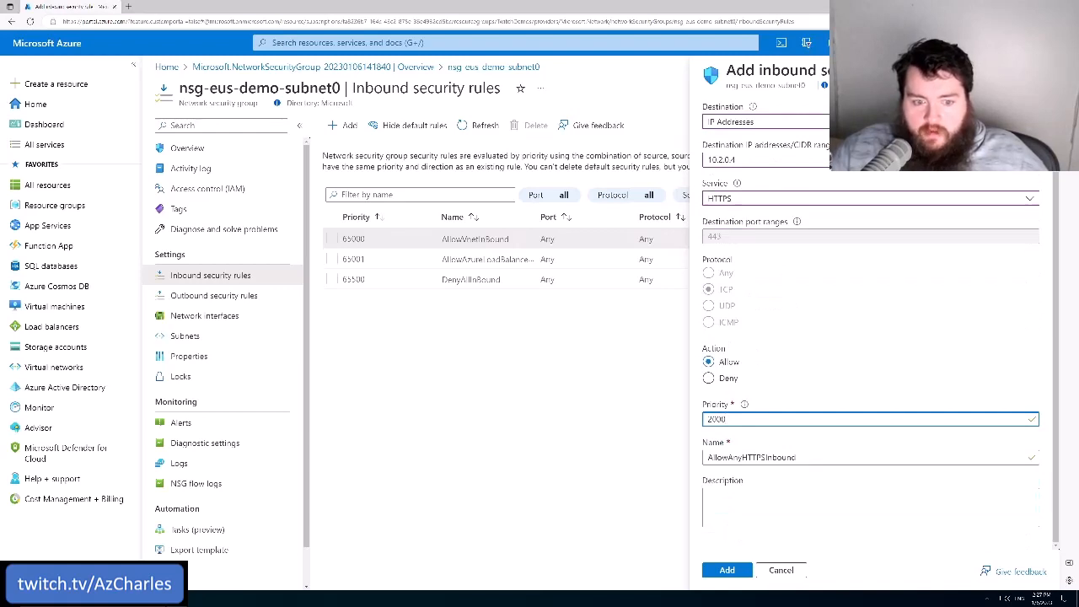
{"action": "left_click", "coordinate": [727, 571]}
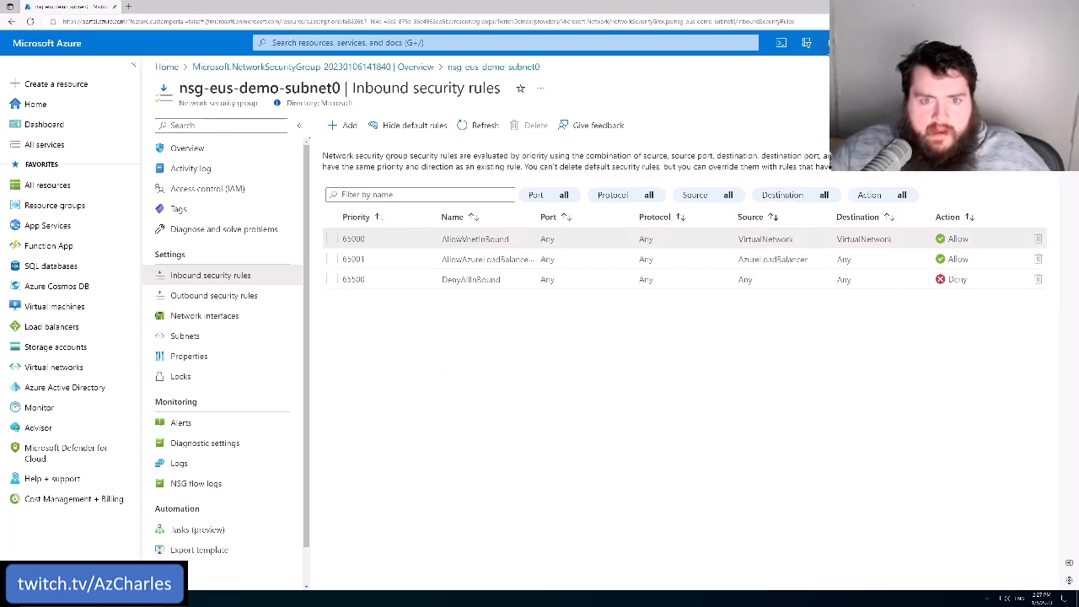
{"action": "left_click", "coordinate": [833, 43]}
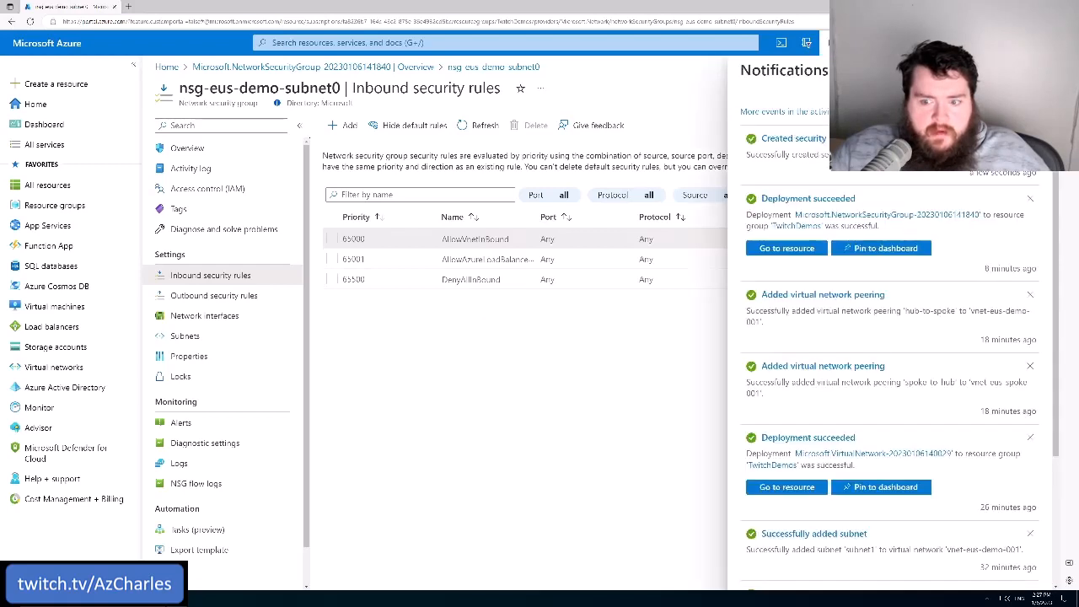
Dismiss the notifications, refresh the inbound rules and review the AllowAnyHTTPSInbound rule's settings and destination address
{"action": "left_click", "coordinate": [1040, 71]}
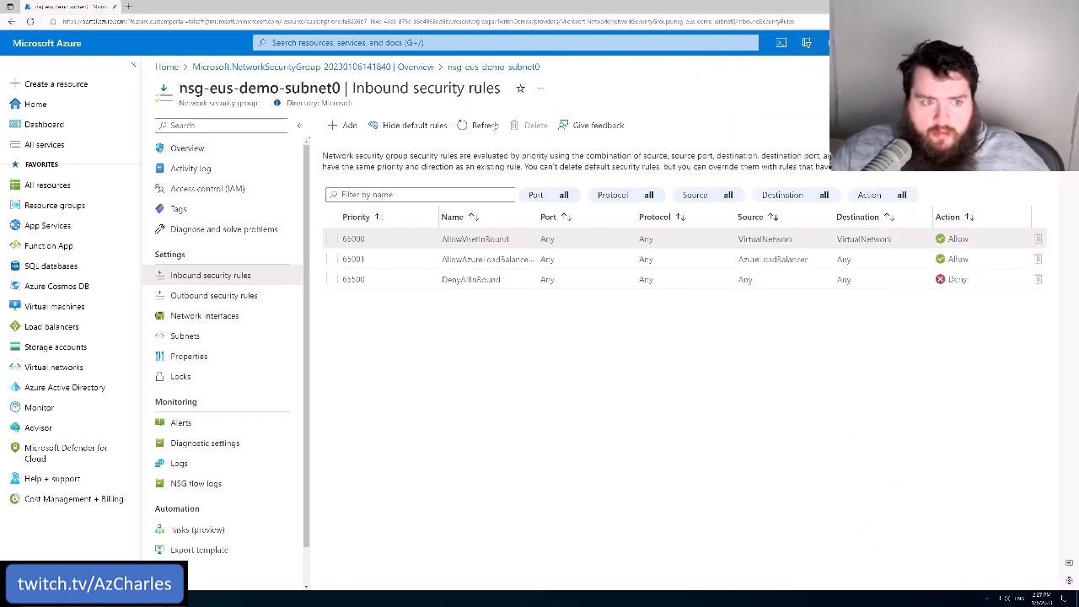
{"action": "left_click", "coordinate": [478, 126]}
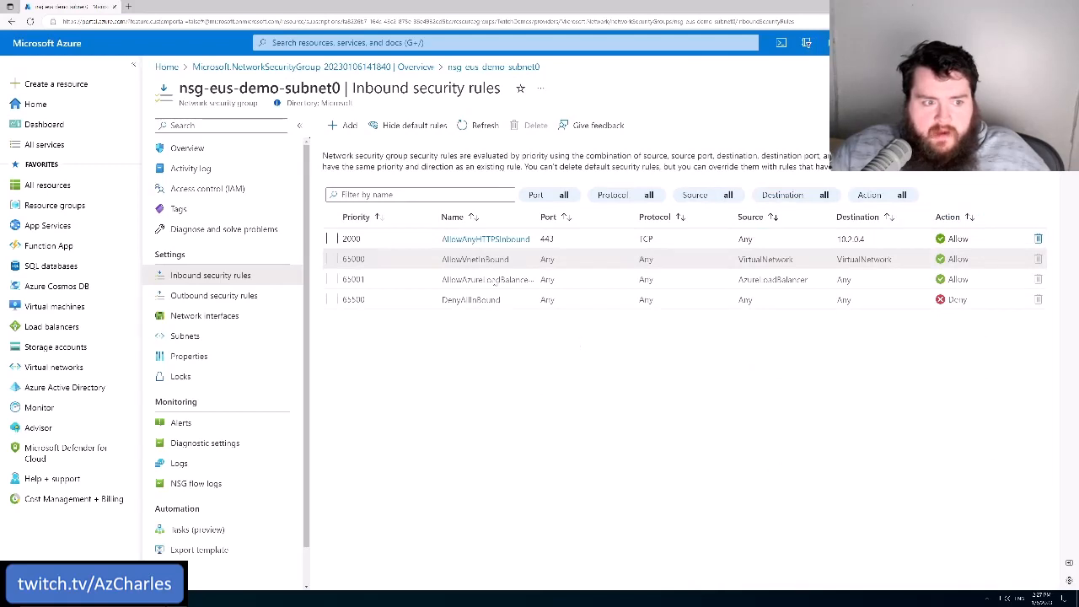
{"action": "left_click", "coordinate": [487, 240]}
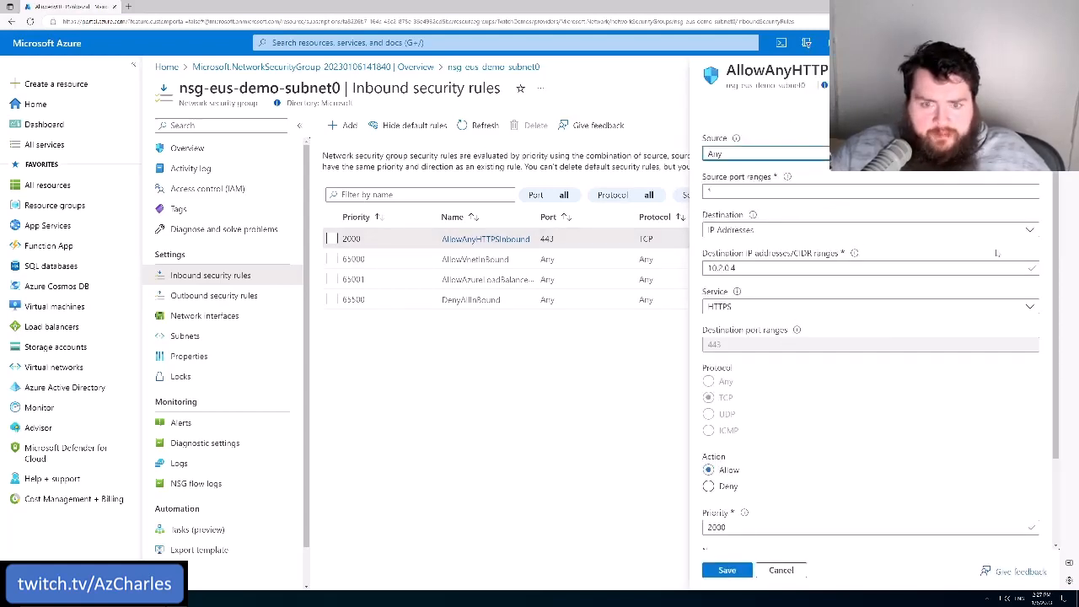
{"action": "left_click", "coordinate": [1041, 71]}
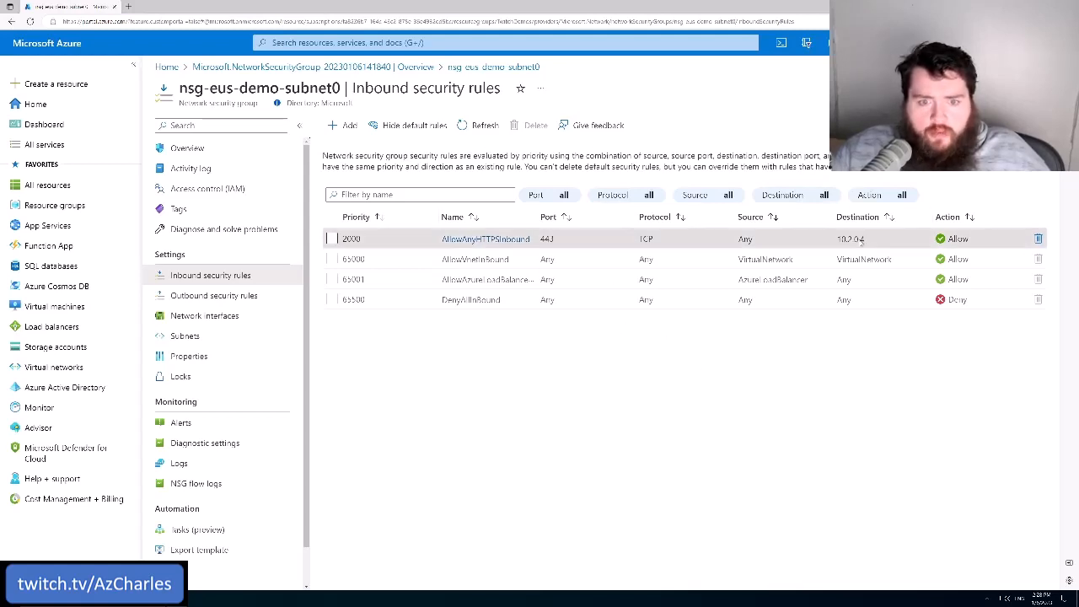
{"action": "left_click_drag", "start_coordinate": [872, 240], "coordinate": [835, 239]}
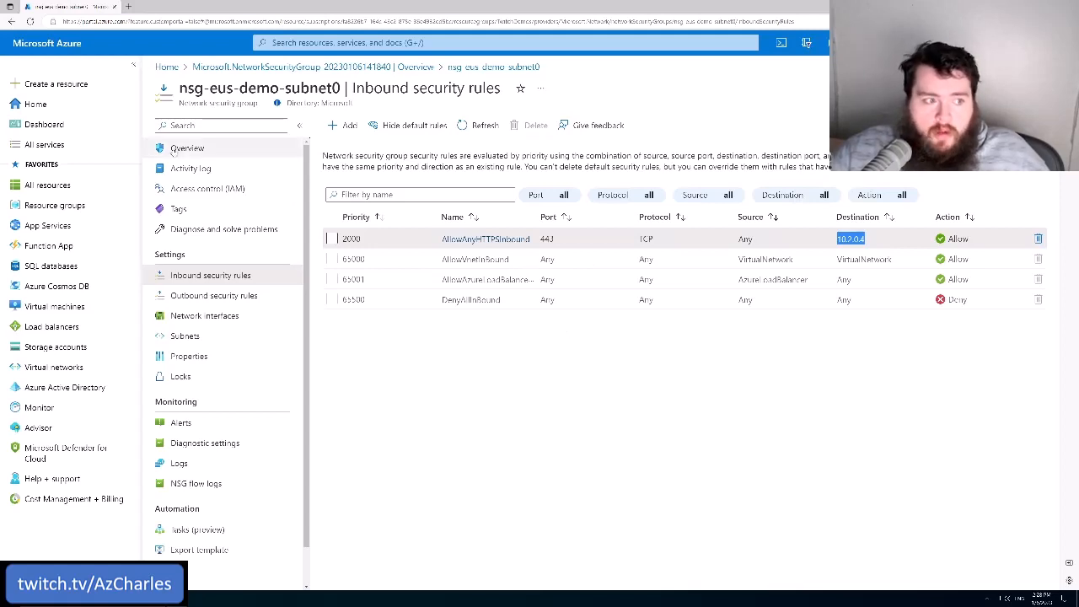
Check on the security group's overview which subnets and network interfaces it is associated with
{"action": "left_click", "coordinate": [186, 149]}
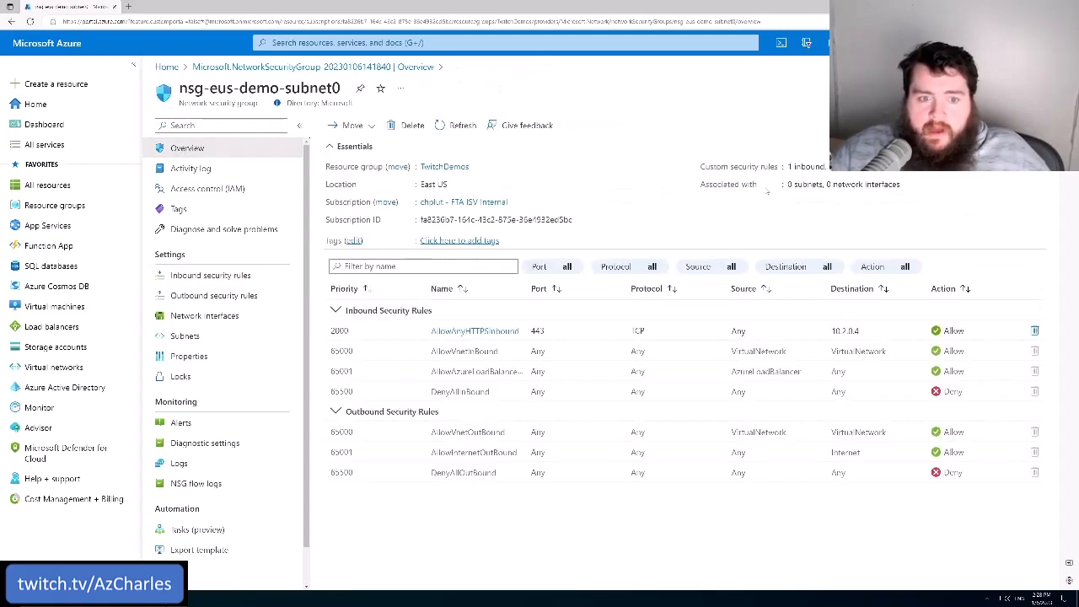
{"action": "left_click_drag", "start_coordinate": [701, 183], "coordinate": [907, 184]}
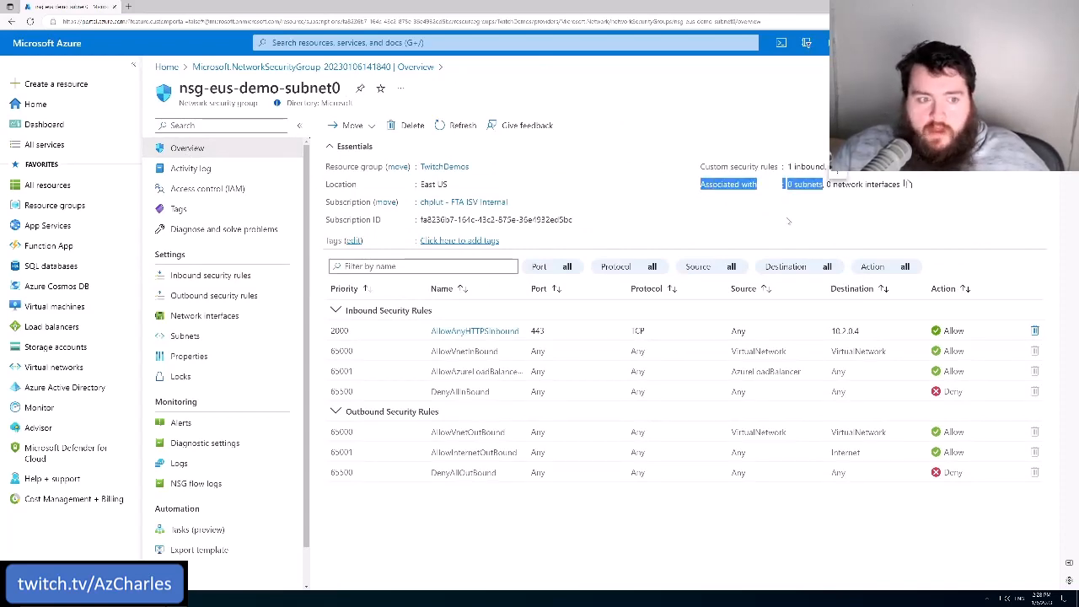
{"action": "left_click", "coordinate": [788, 221]}
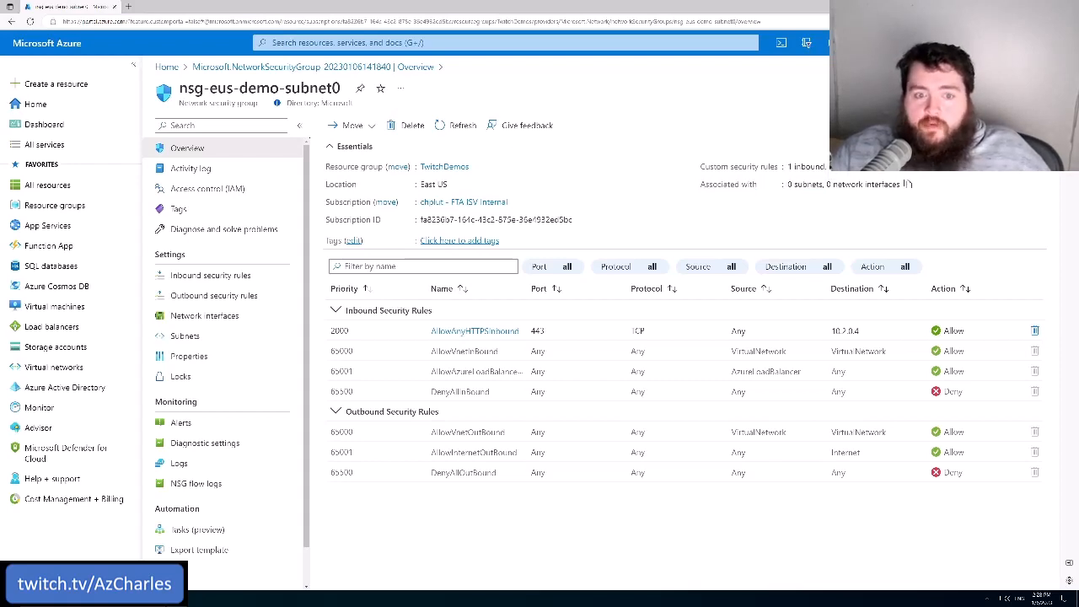
{"action": "left_click_drag", "start_coordinate": [786, 185], "coordinate": [822, 184]}
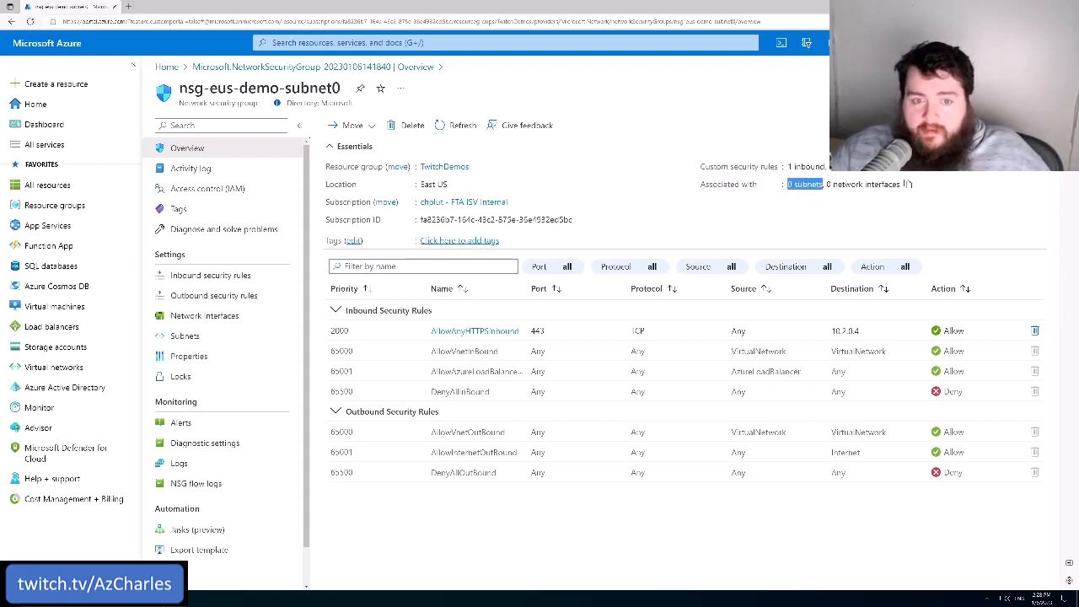
{"action": "left_click", "coordinate": [818, 201]}
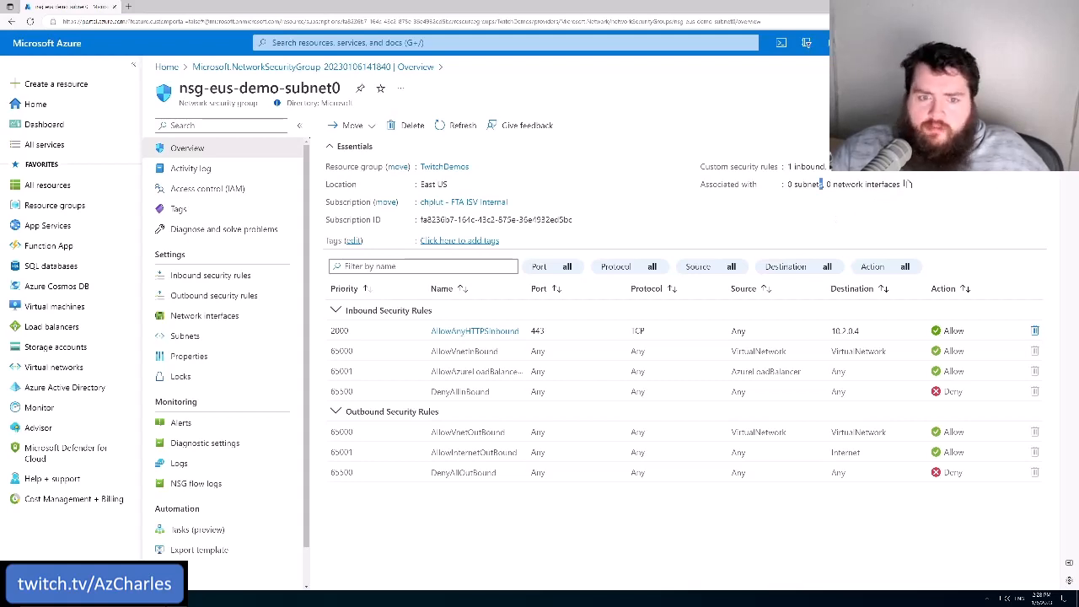
{"action": "left_click_drag", "start_coordinate": [820, 183], "coordinate": [787, 189]}
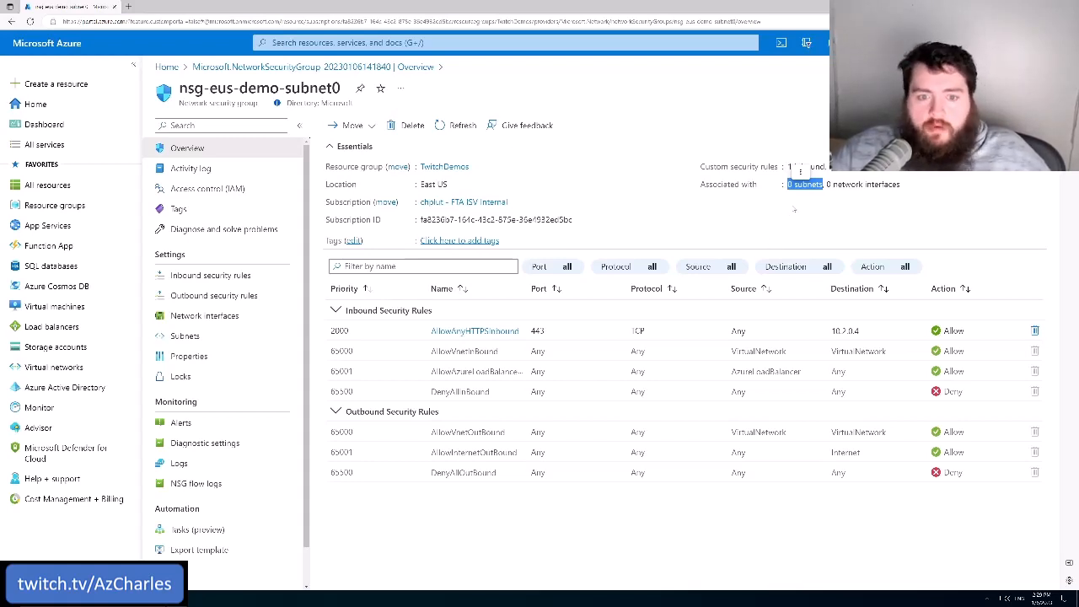
{"action": "left_click", "coordinate": [817, 201]}
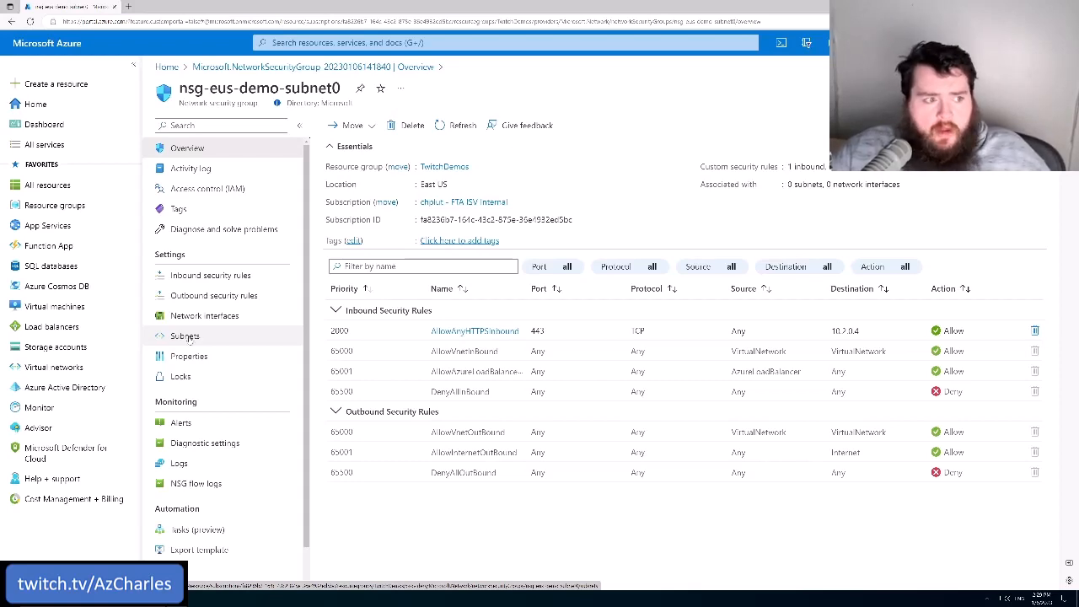
{"action": "triple_click", "coordinate": [222, 104]}
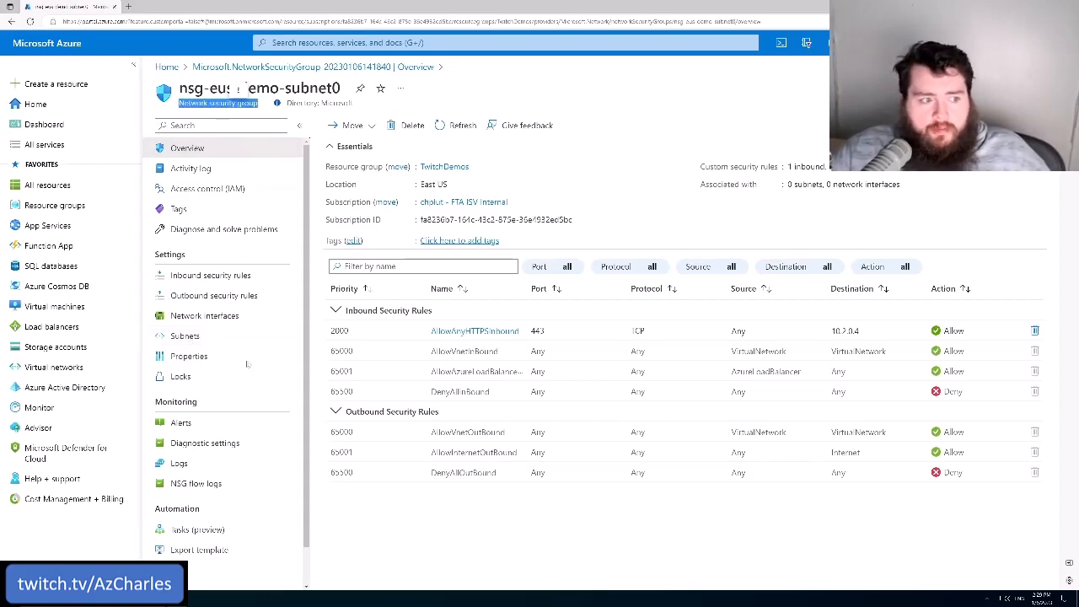
Associate the network security group with subnet0 of the virtual network vnet-eus-demo-001
{"action": "left_click", "coordinate": [196, 336]}
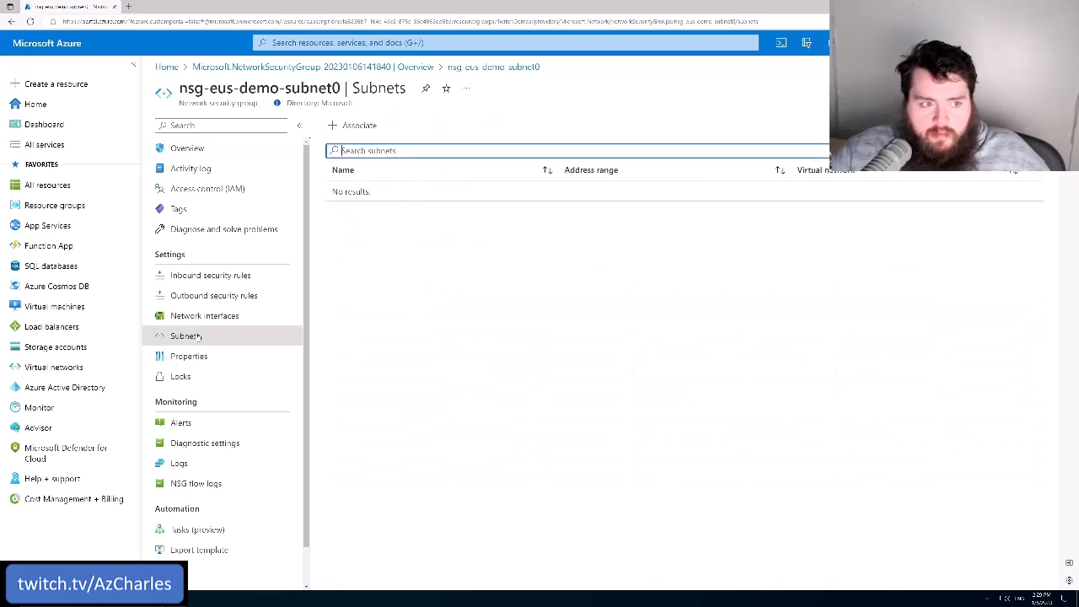
{"action": "left_click", "coordinate": [354, 125]}
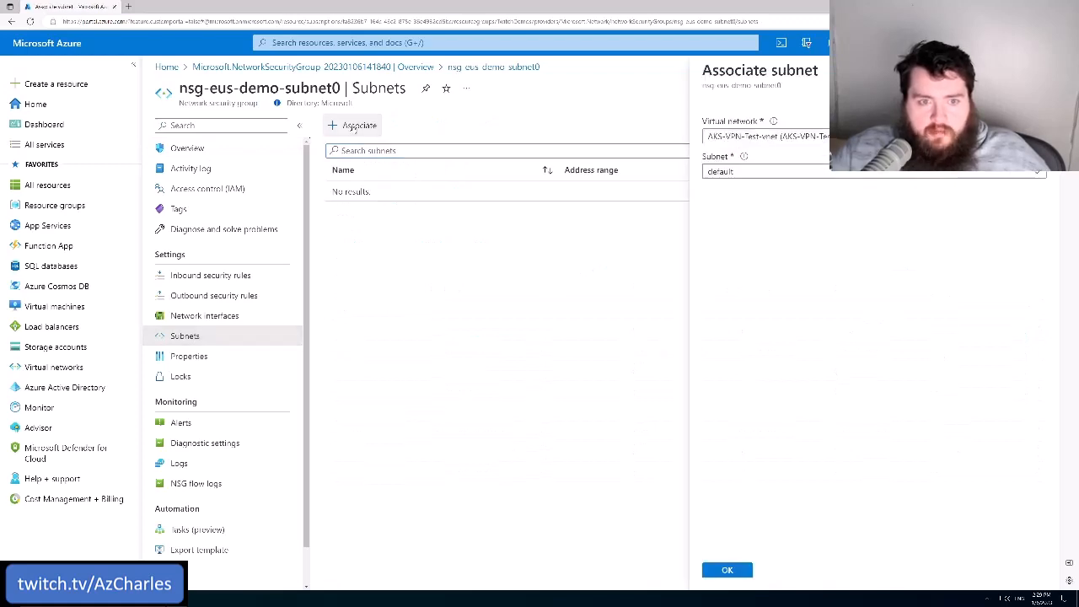
{"action": "left_click", "coordinate": [740, 141]}
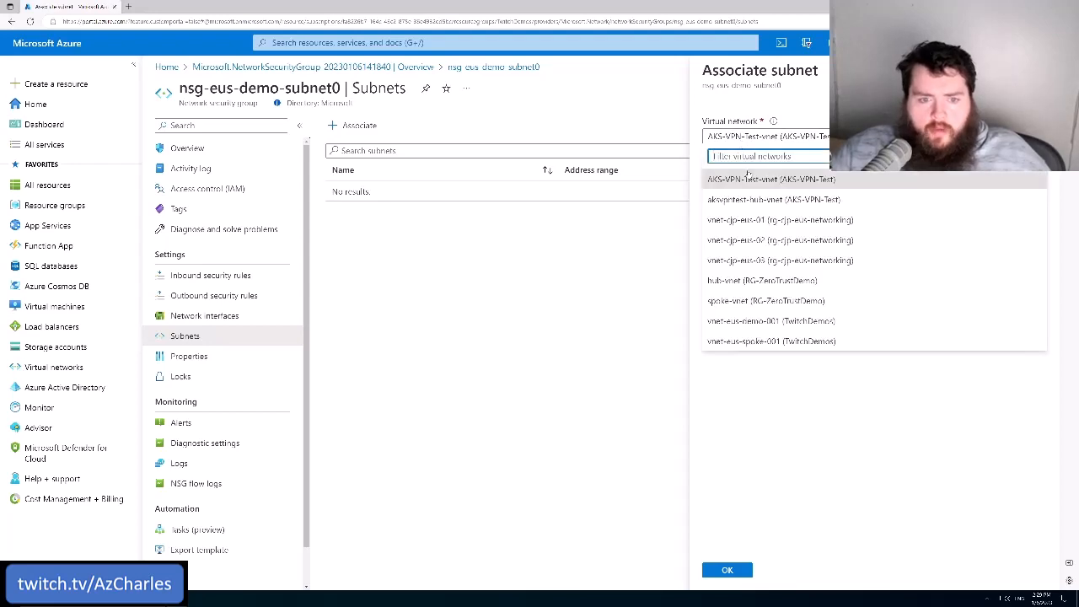
{"action": "left_click", "coordinate": [764, 321]}
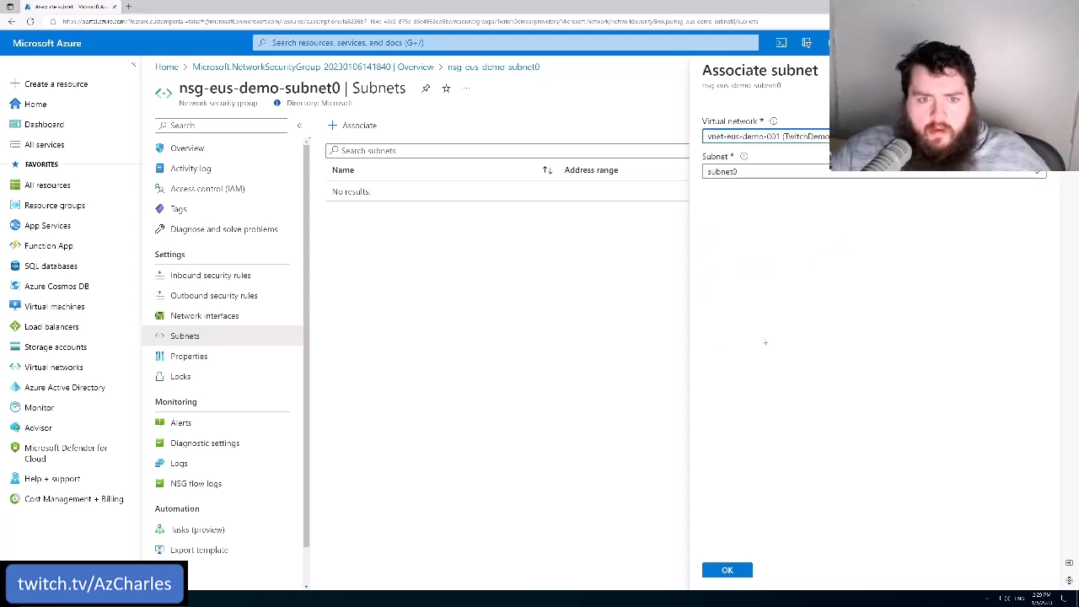
{"action": "left_click", "coordinate": [749, 172]}
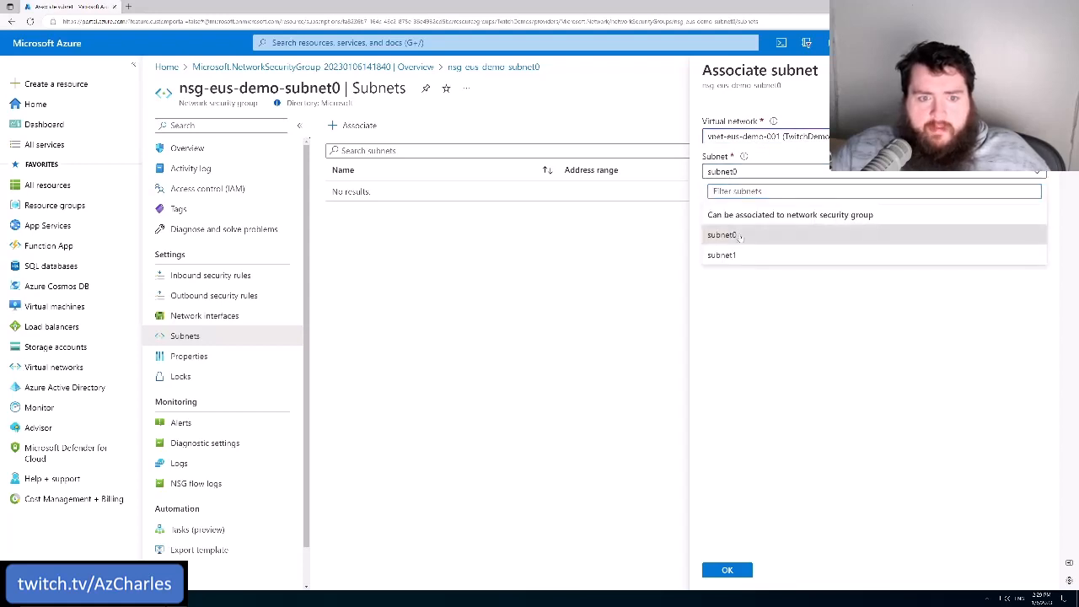
{"action": "left_click", "coordinate": [740, 236]}
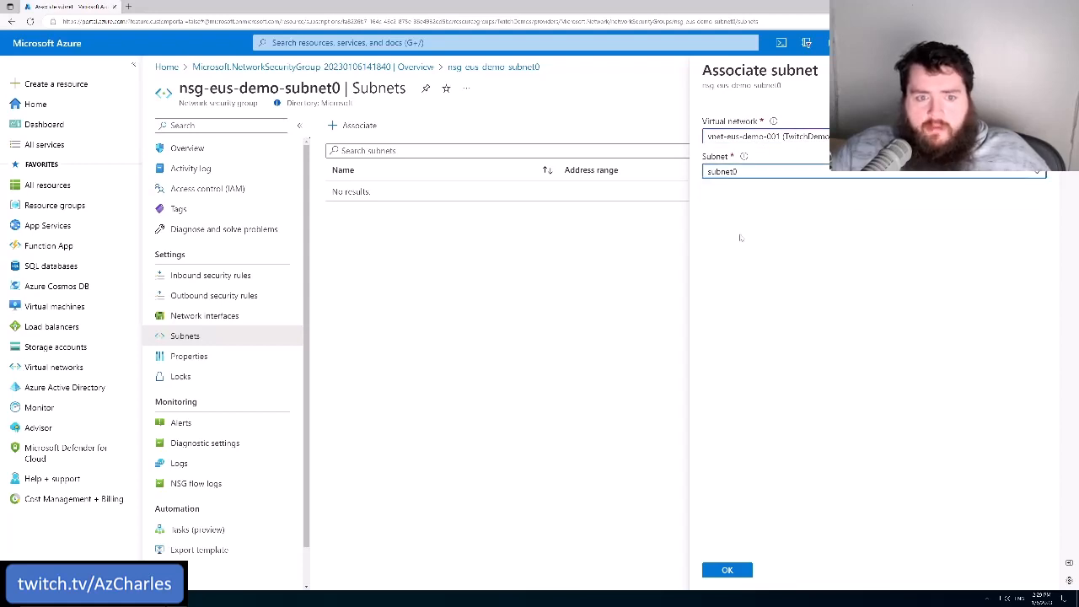
{"action": "left_click", "coordinate": [742, 571]}
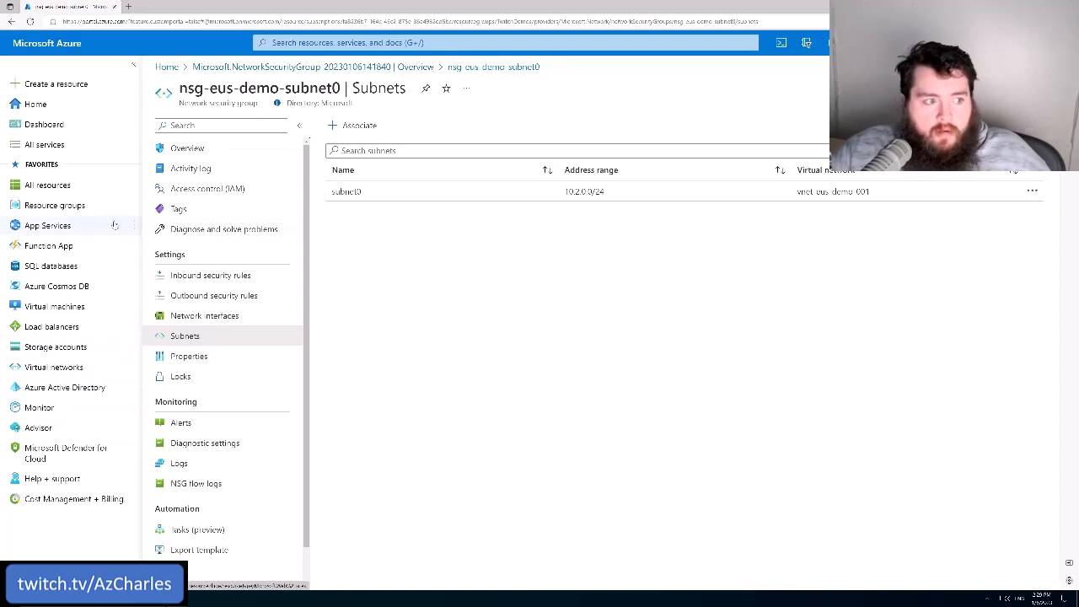
Search for the TwitchDemos resource group and open the subnet list of its virtual network vnet-eus-demo-001
{"action": "mouse_move", "coordinate": [79, 369]}
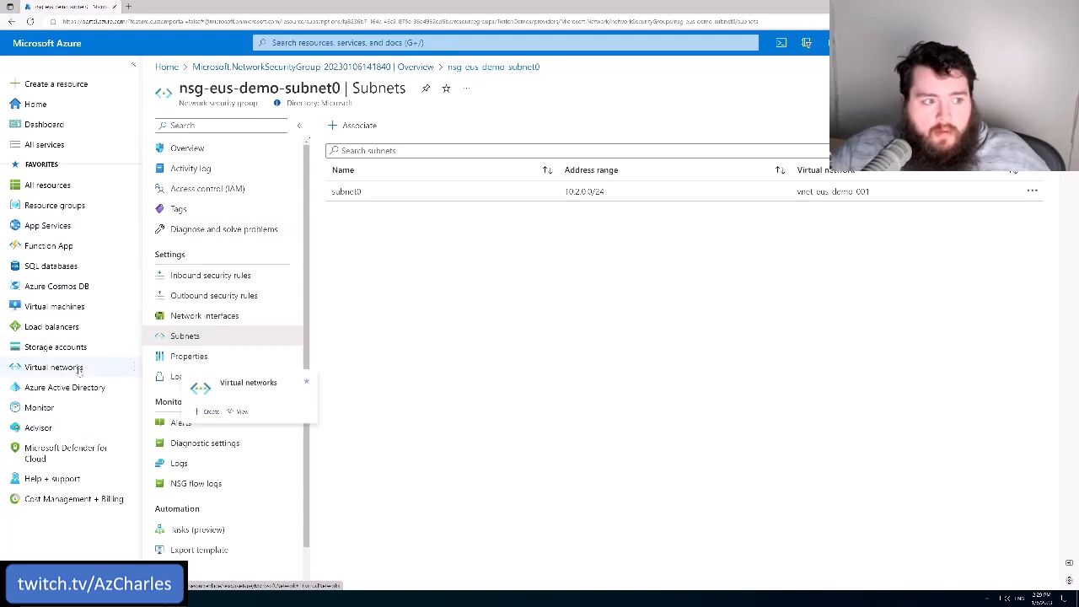
{"action": "mouse_move", "coordinate": [85, 206]}
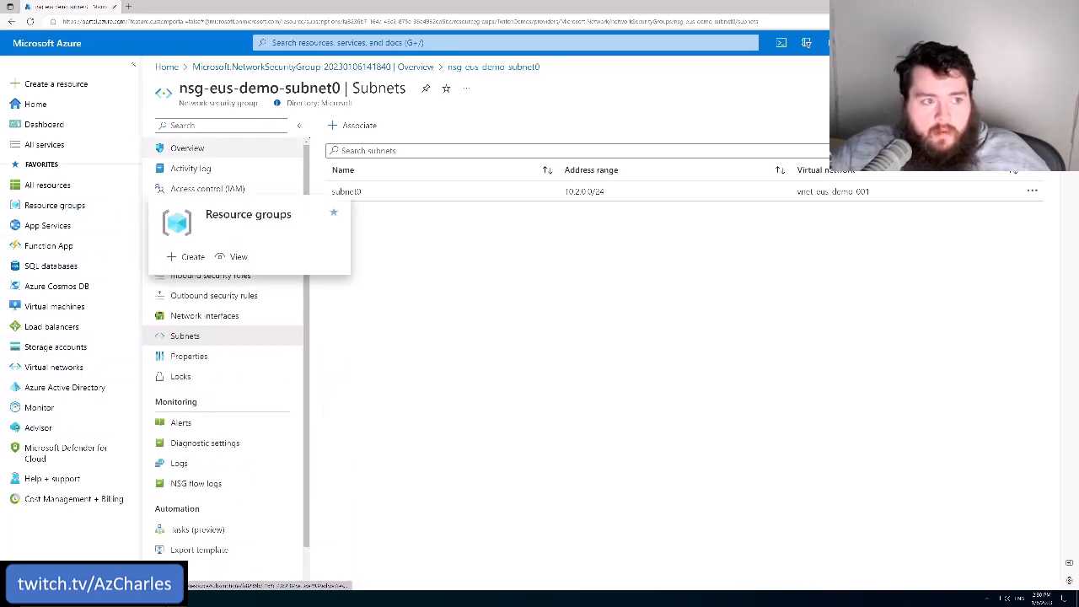
{"action": "left_click", "coordinate": [371, 43]}
{"action": "type", "text": "twit"}
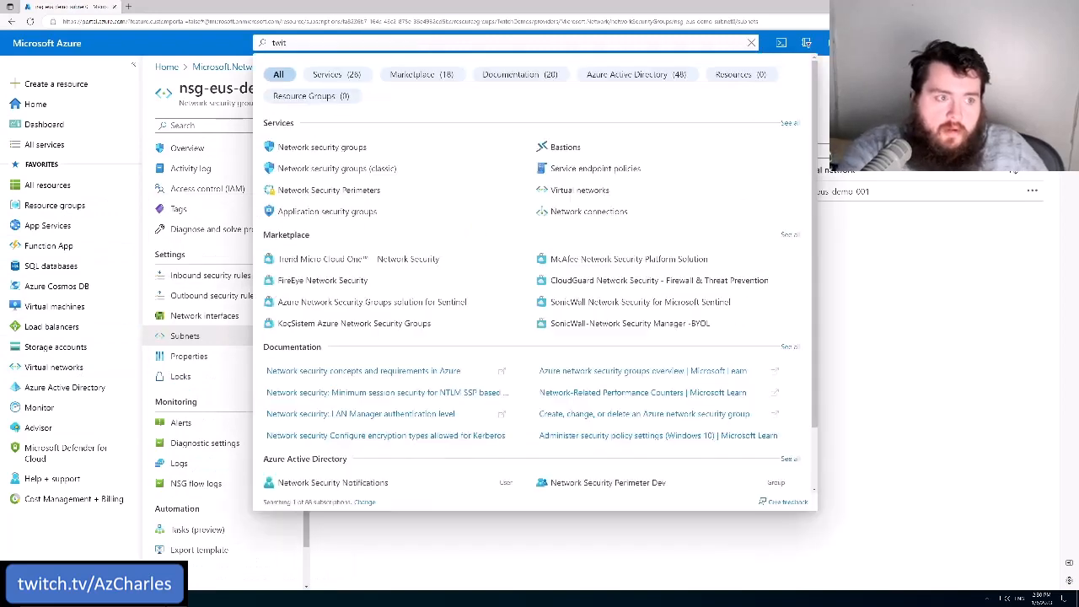
{"action": "type", "text": "chdemos"}
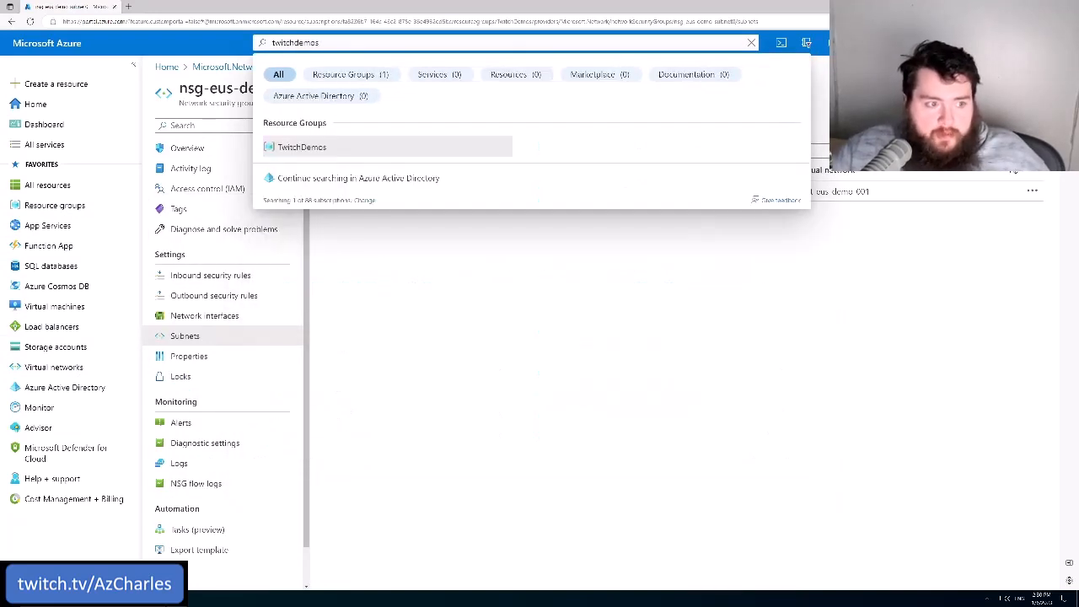
{"action": "left_click", "coordinate": [311, 148]}
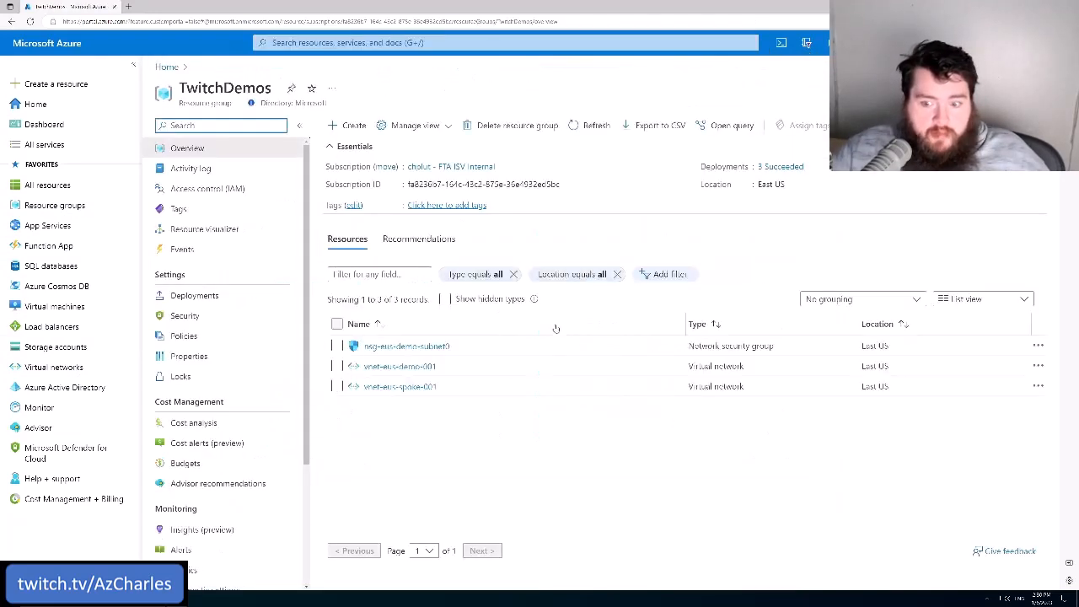
{"action": "left_click", "coordinate": [416, 367]}
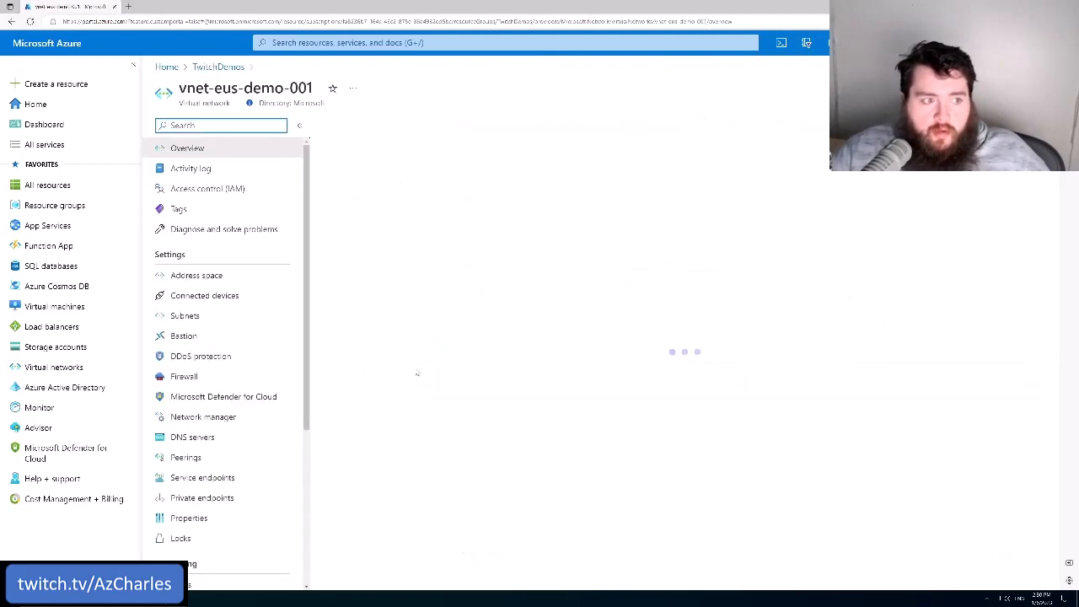
{"action": "left_click", "coordinate": [221, 316]}
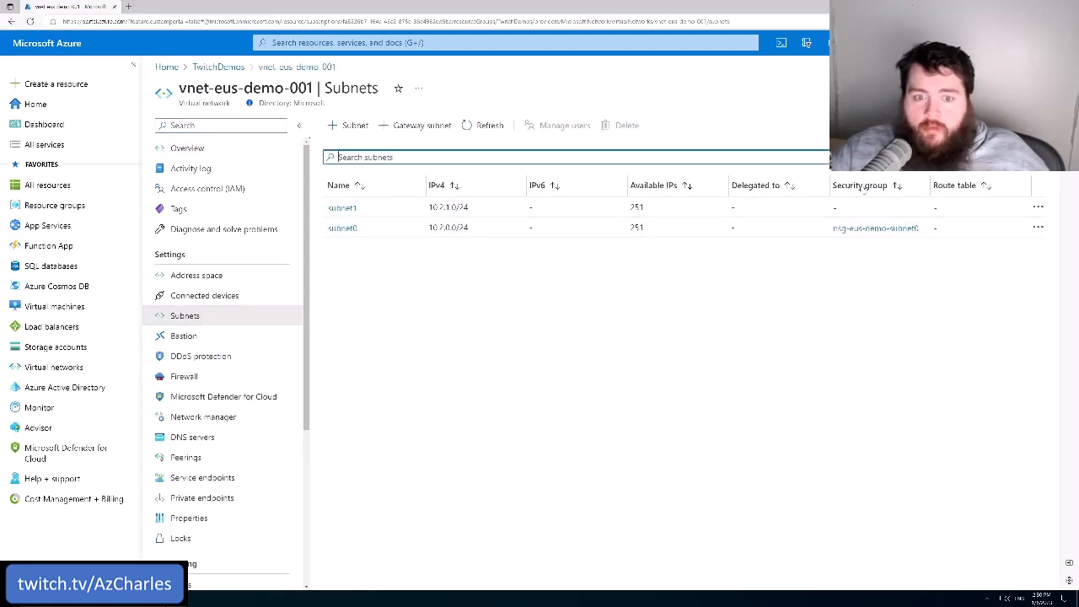
Examine the security group assigned to subnet0 in the virtual network's subnet list
{"action": "left_click_drag", "start_coordinate": [924, 231], "coordinate": [838, 224]}
{"action": "left_click", "coordinate": [292, 243]}
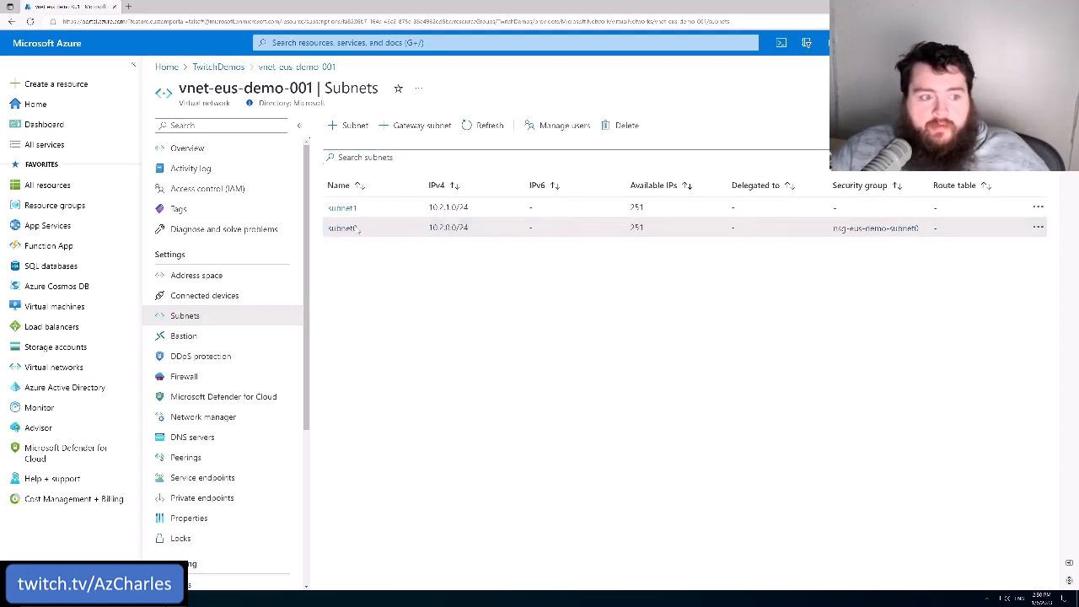
{"action": "left_click_drag", "start_coordinate": [358, 229], "coordinate": [344, 227]}
{"action": "left_click", "coordinate": [437, 303]}
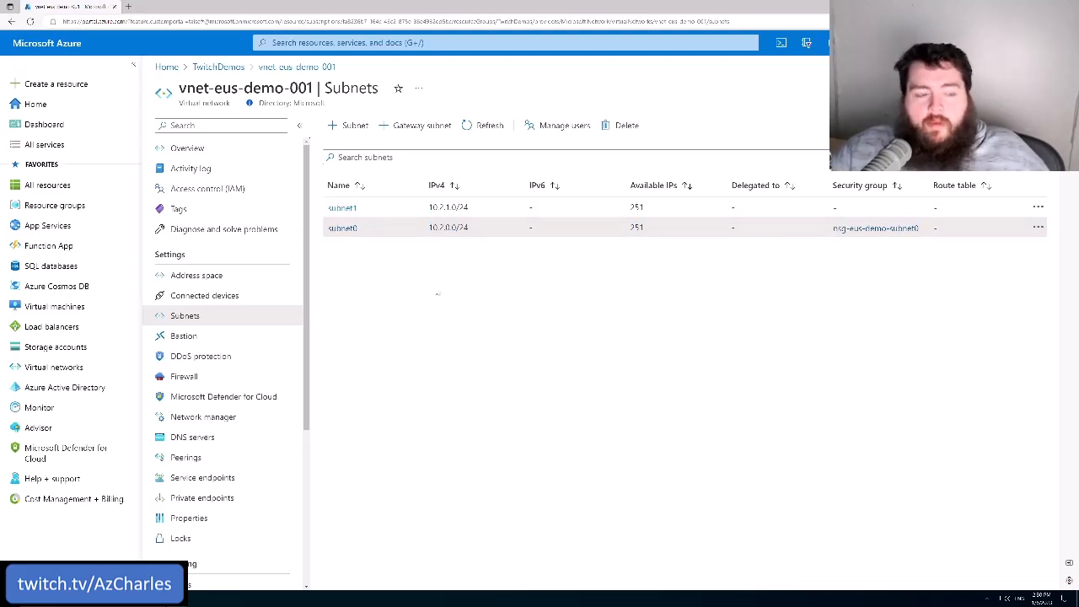
Open subnet0's settings, view the available network security groups, and close the settings without changing them
{"action": "left_click", "coordinate": [343, 228]}
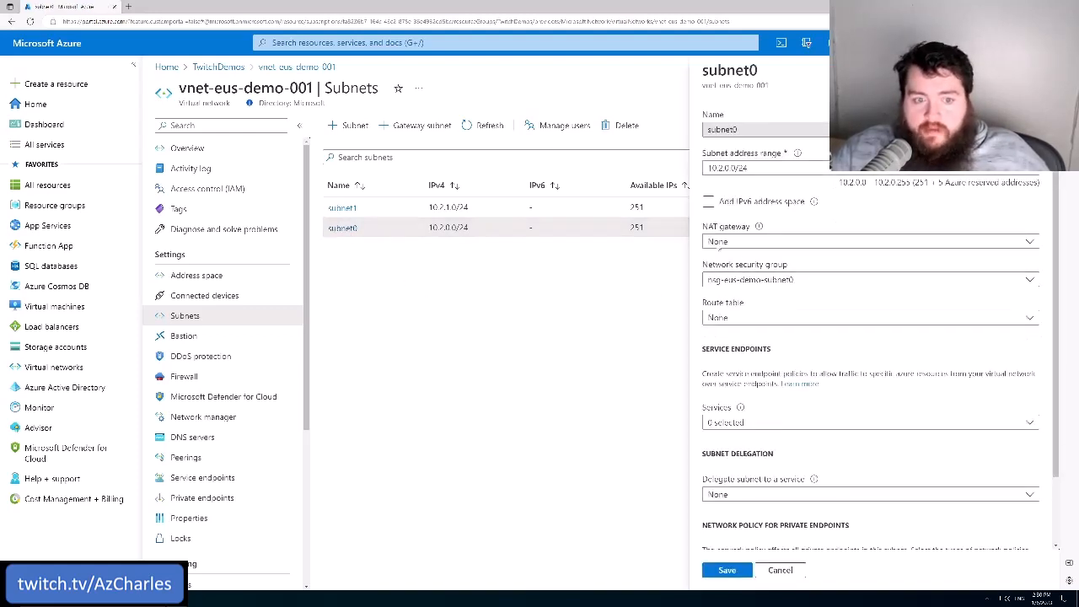
{"action": "left_click", "coordinate": [750, 280]}
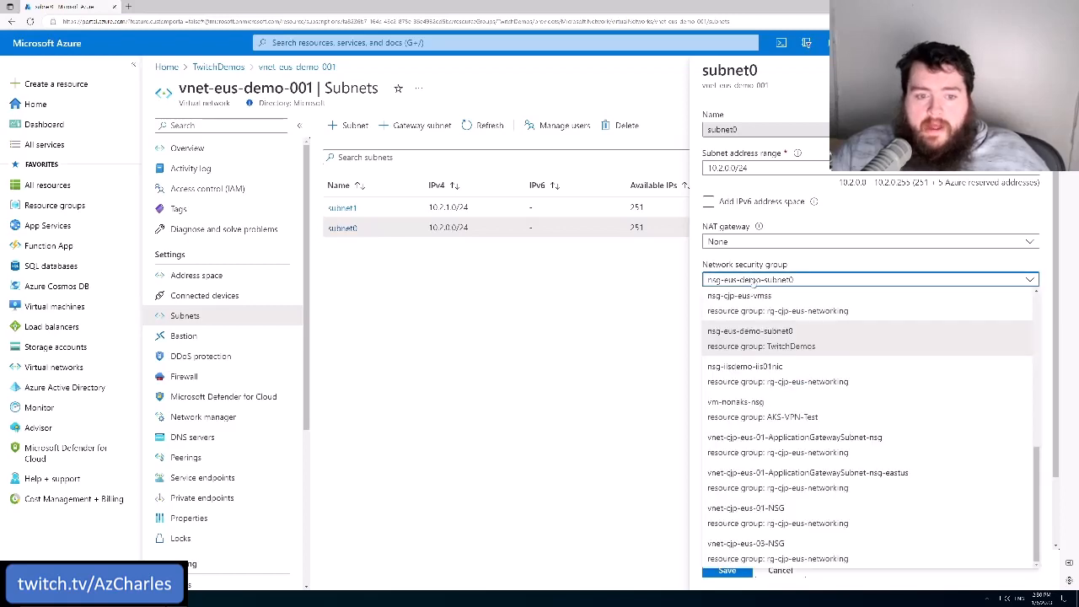
{"action": "left_click", "coordinate": [750, 281]}
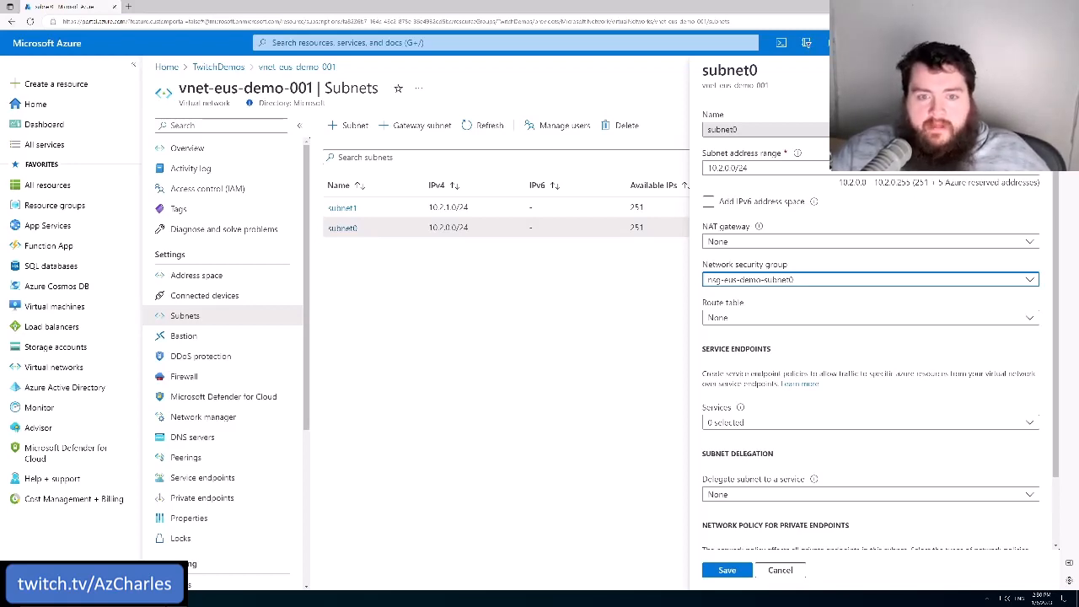
{"action": "left_click", "coordinate": [1042, 71]}
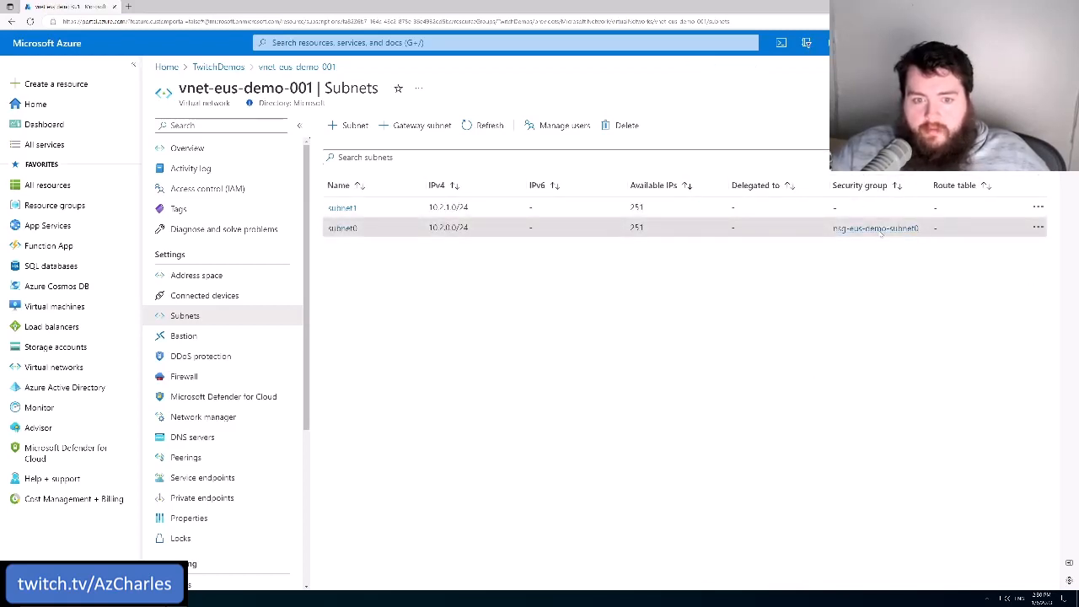
Review subnet0's security group and IPv4 range in the subnet list
{"action": "left_click_drag", "start_coordinate": [921, 232], "coordinate": [832, 240]}
{"action": "left_click", "coordinate": [790, 352]}
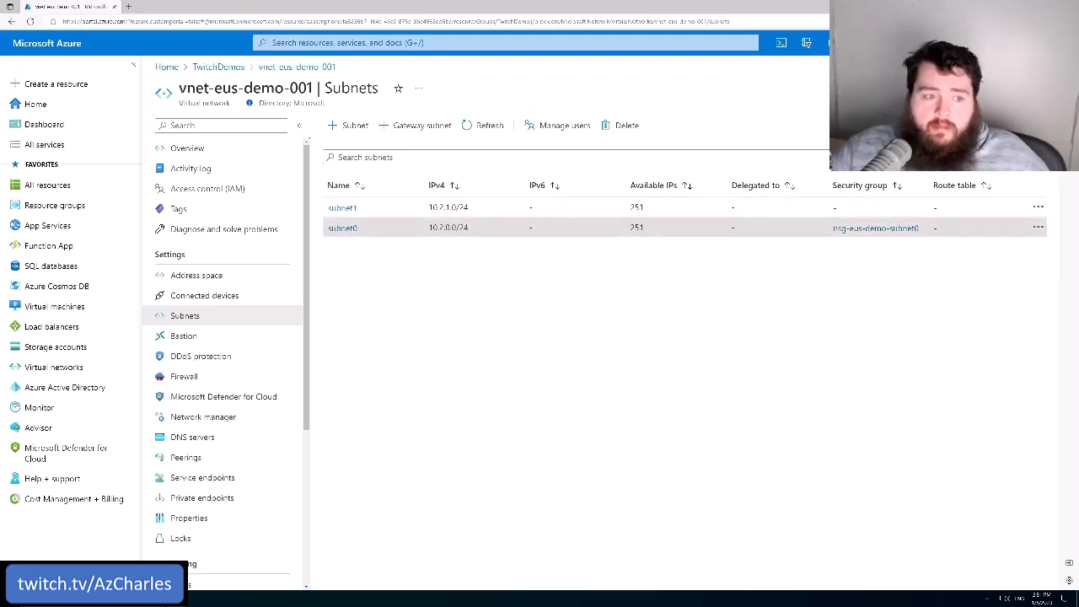
{"action": "double_click", "coordinate": [451, 227]}
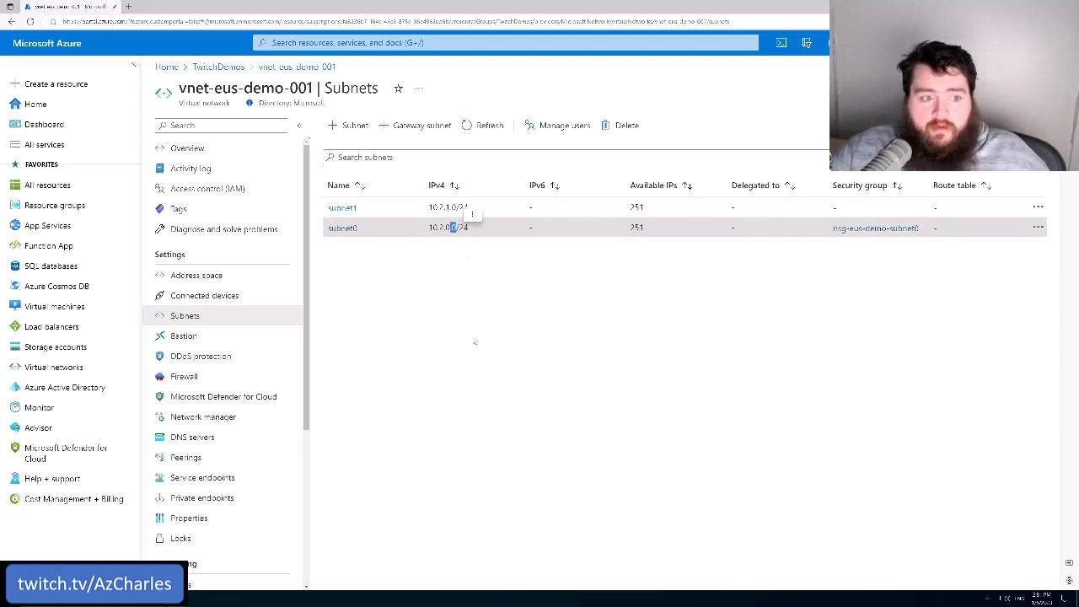